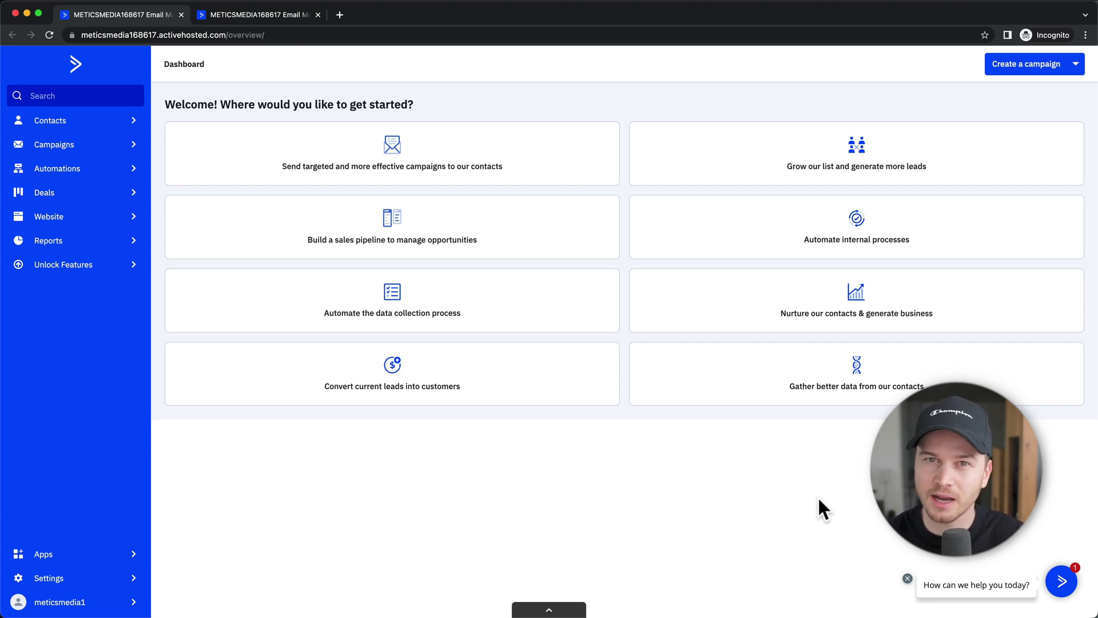
Step: Review the Consultation Call Set-up automation from its trigger and emails through the wait and tag condition to both branches, and close it
left_click(273, 16)
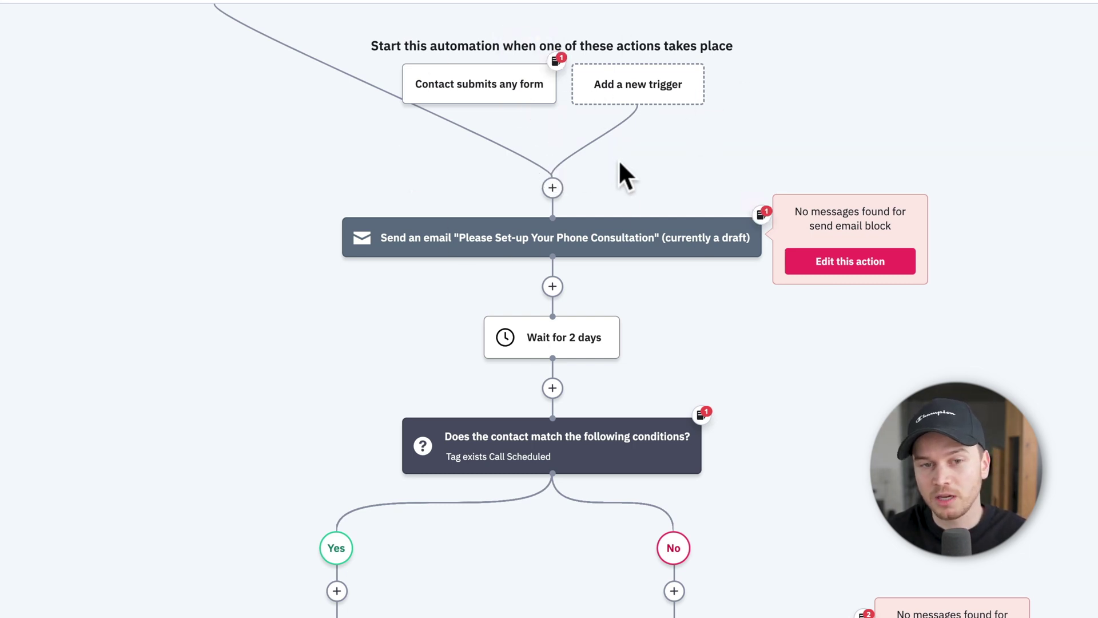
mouse_move(428, 261)
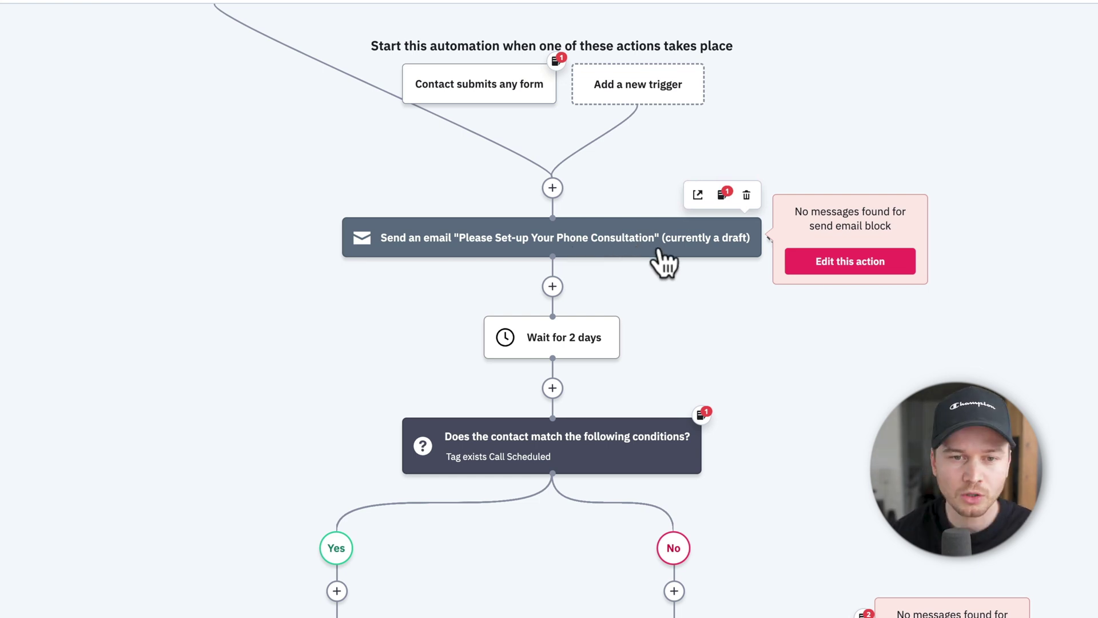
scroll(595, 266, "down", 2)
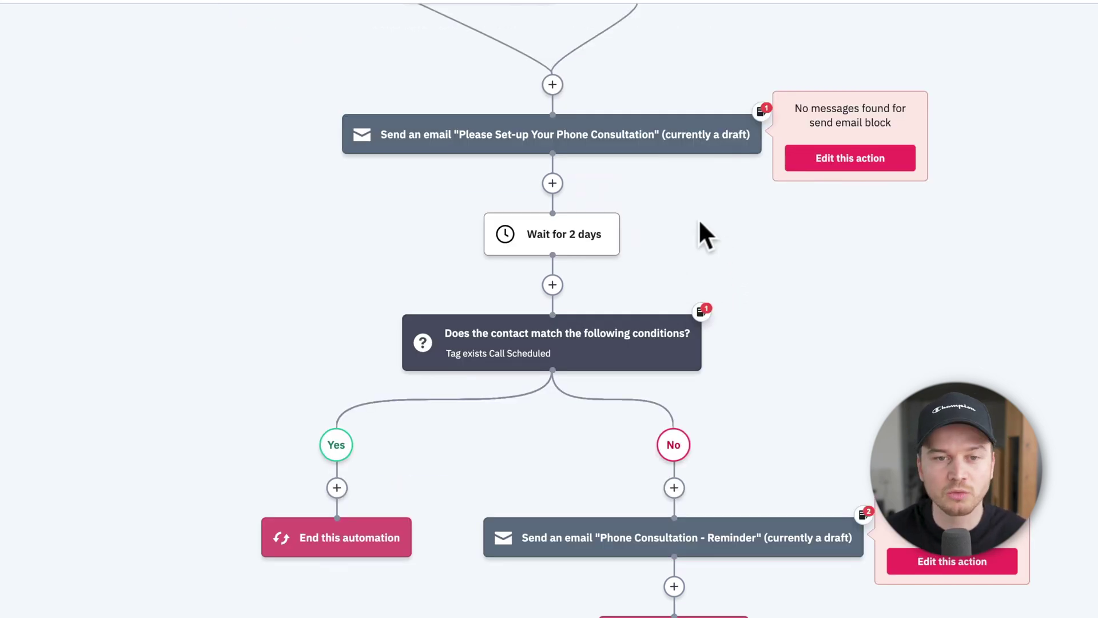
mouse_move(601, 247)
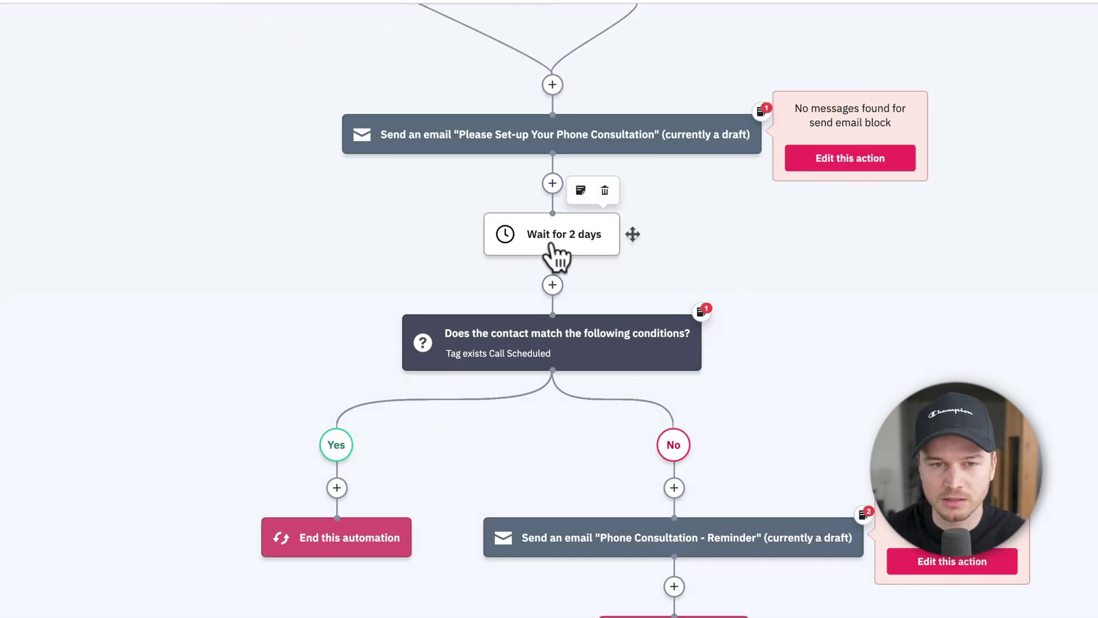
scroll(566, 247, "down", 1)
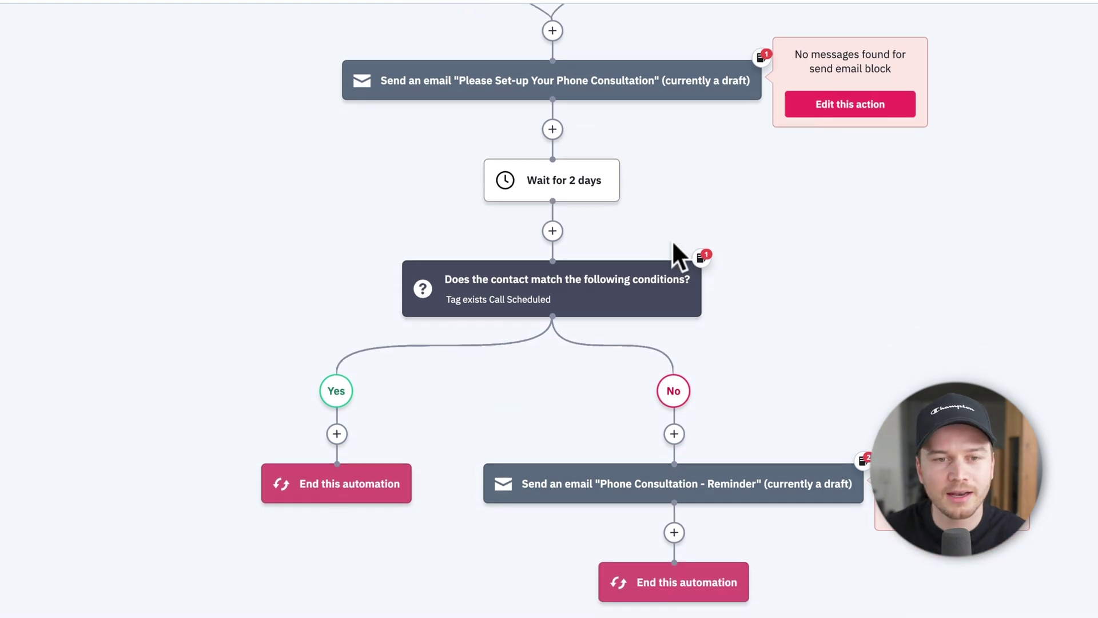
mouse_move(580, 292)
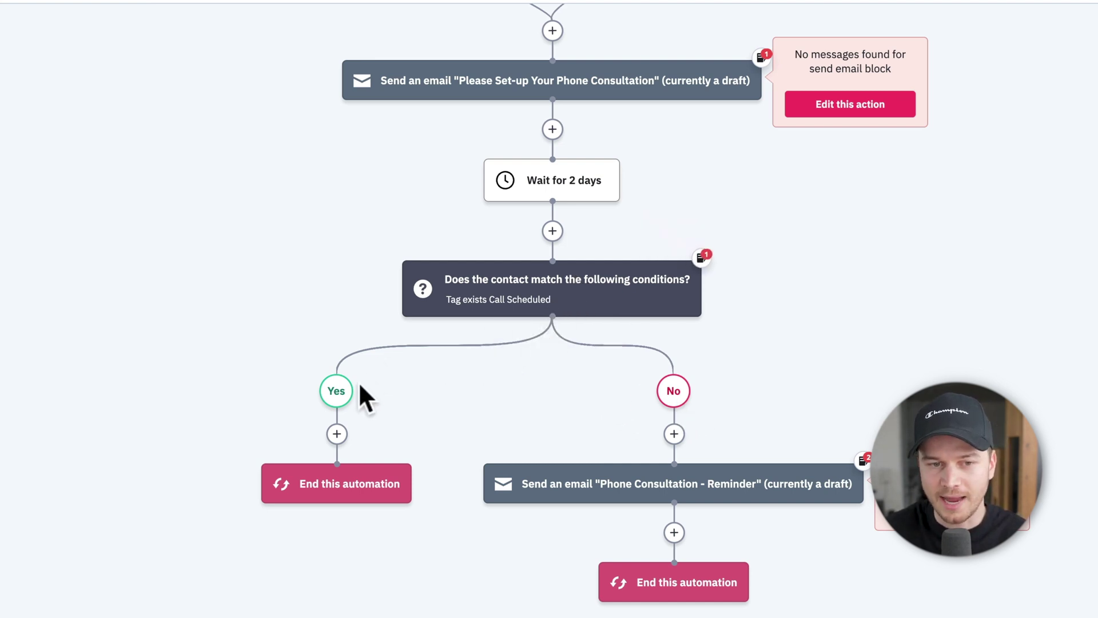
mouse_move(469, 302)
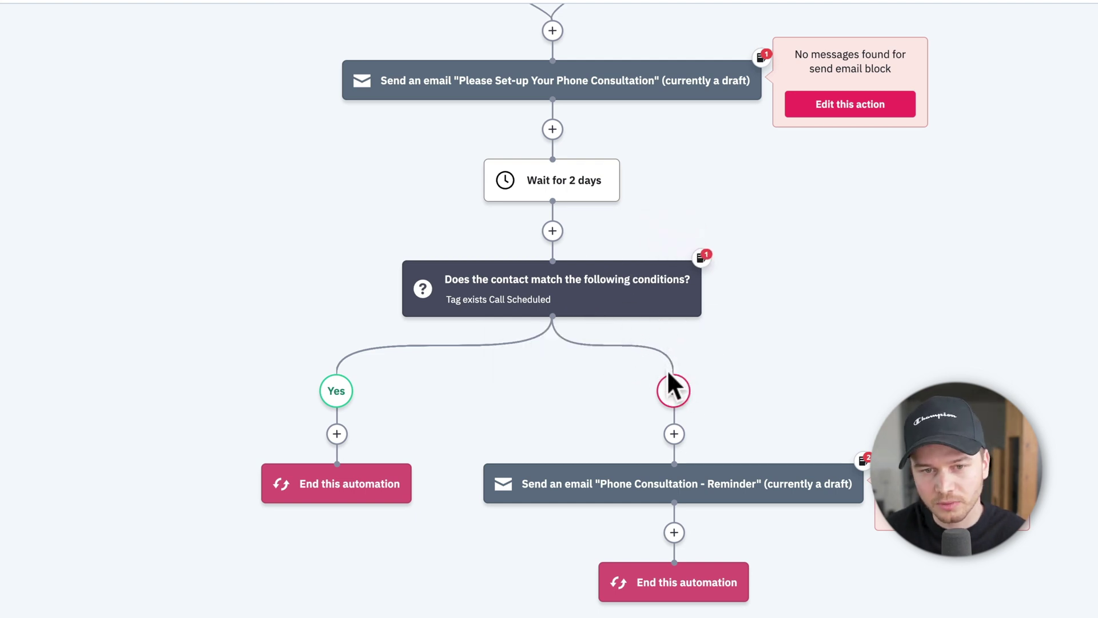
scroll(635, 445, "down", 1)
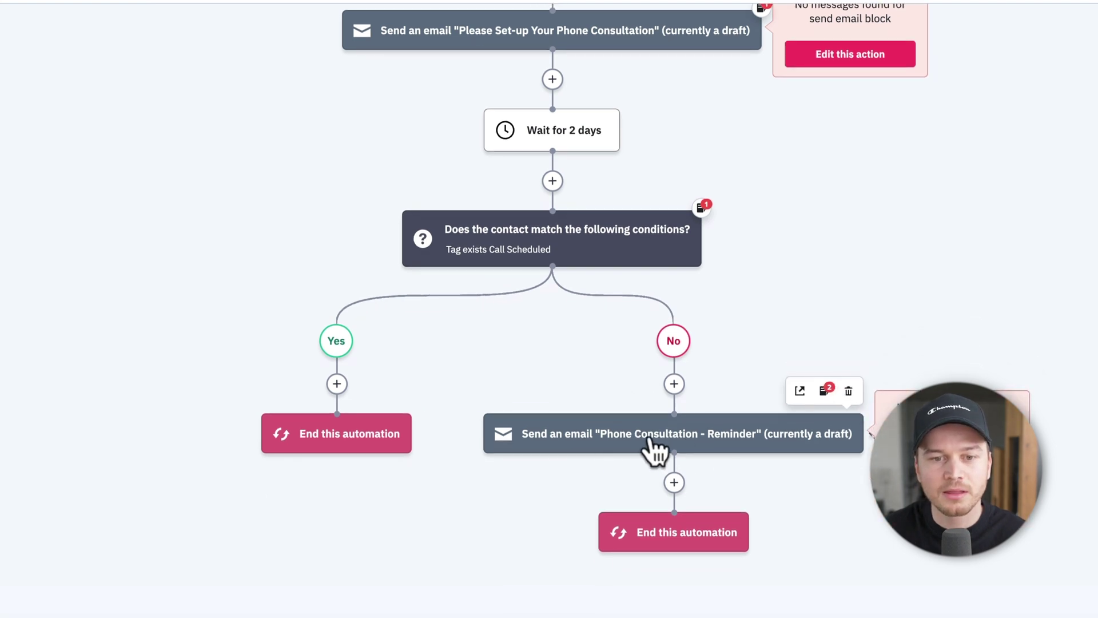
scroll(694, 449, "down", 1)
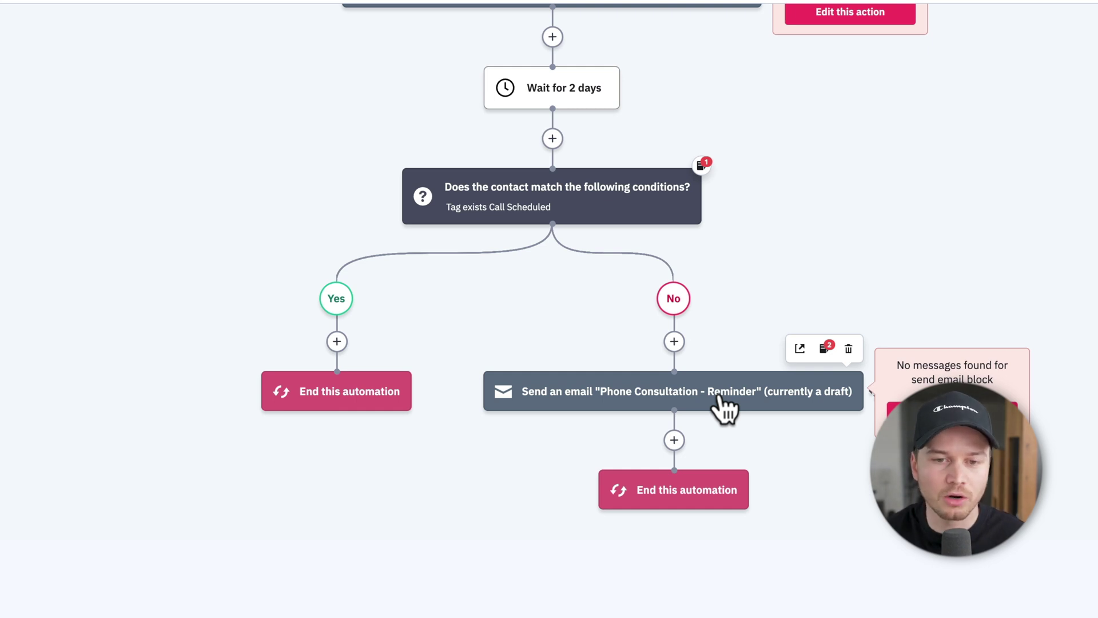
mouse_move(733, 388)
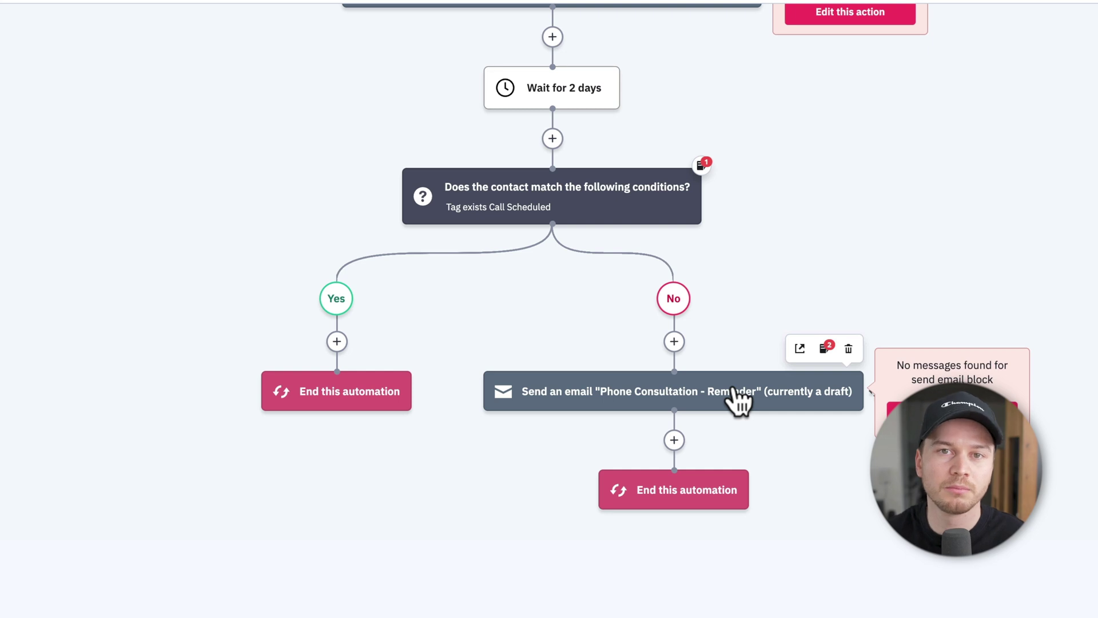
mouse_move(674, 510)
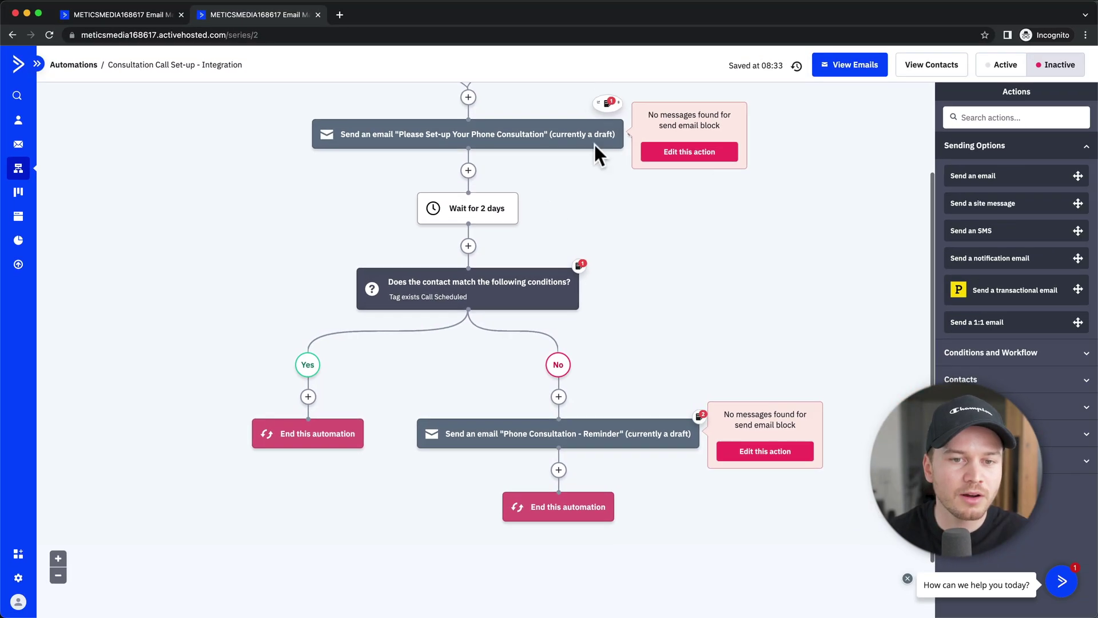
scroll(599, 290, "up", 2)
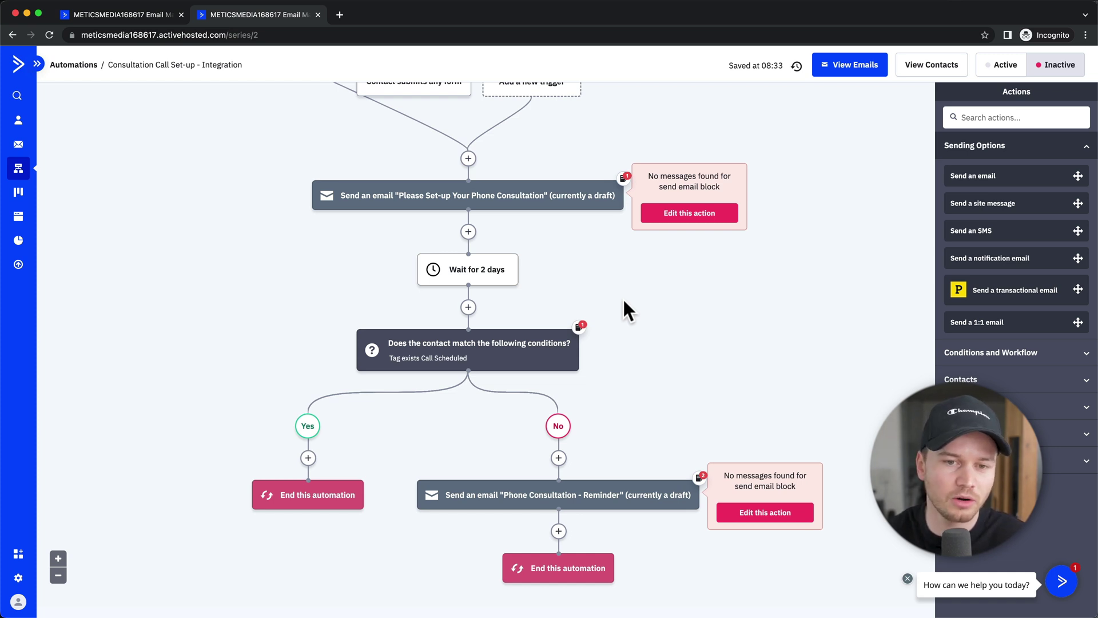
key("super+w")
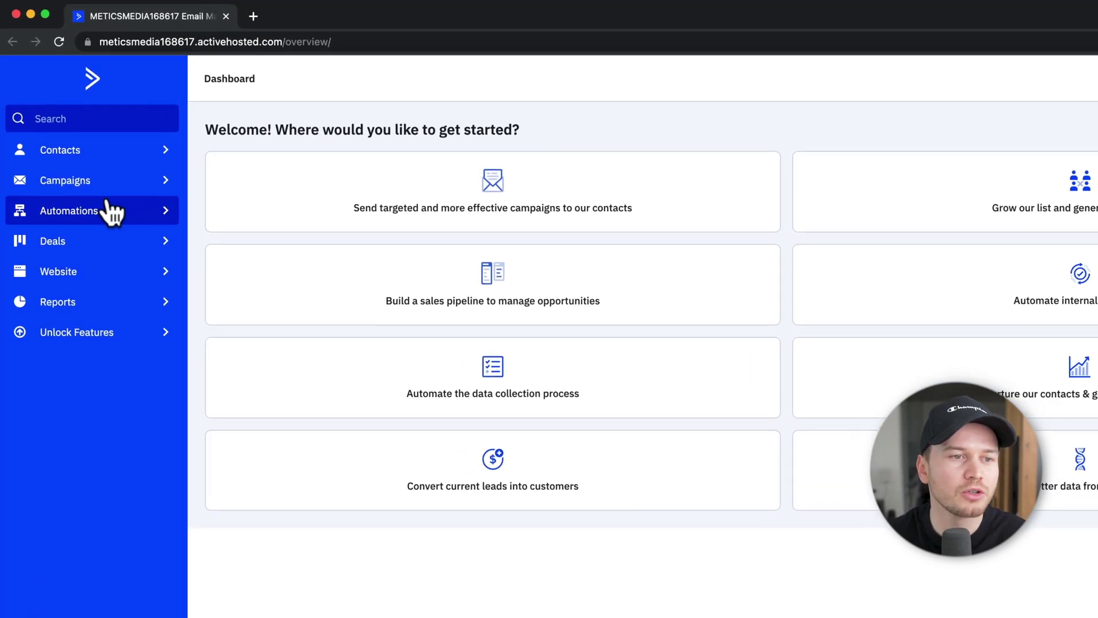
Step: Create a new automation using the Start from Scratch option instead of a ready-made recipe
left_click(111, 215)
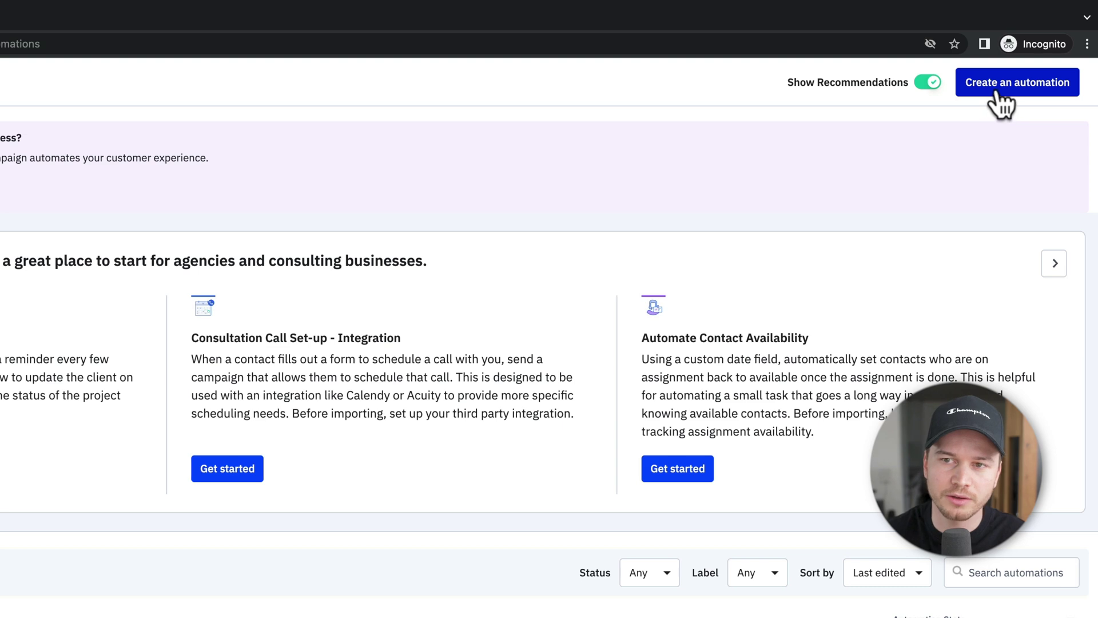
left_click(995, 93)
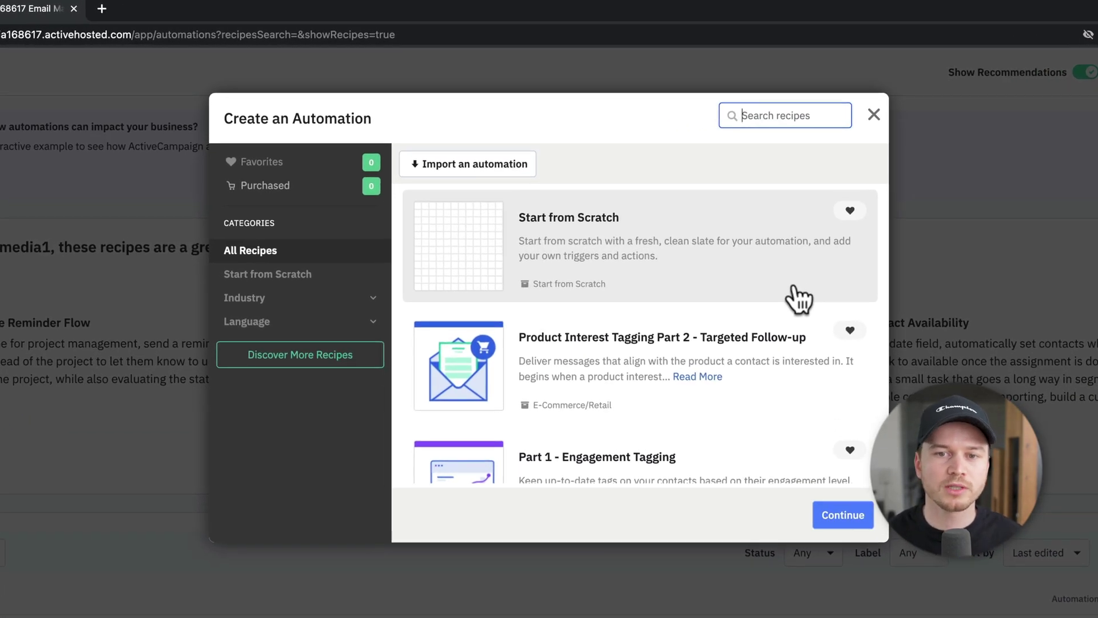
scroll(804, 296, "down", 1)
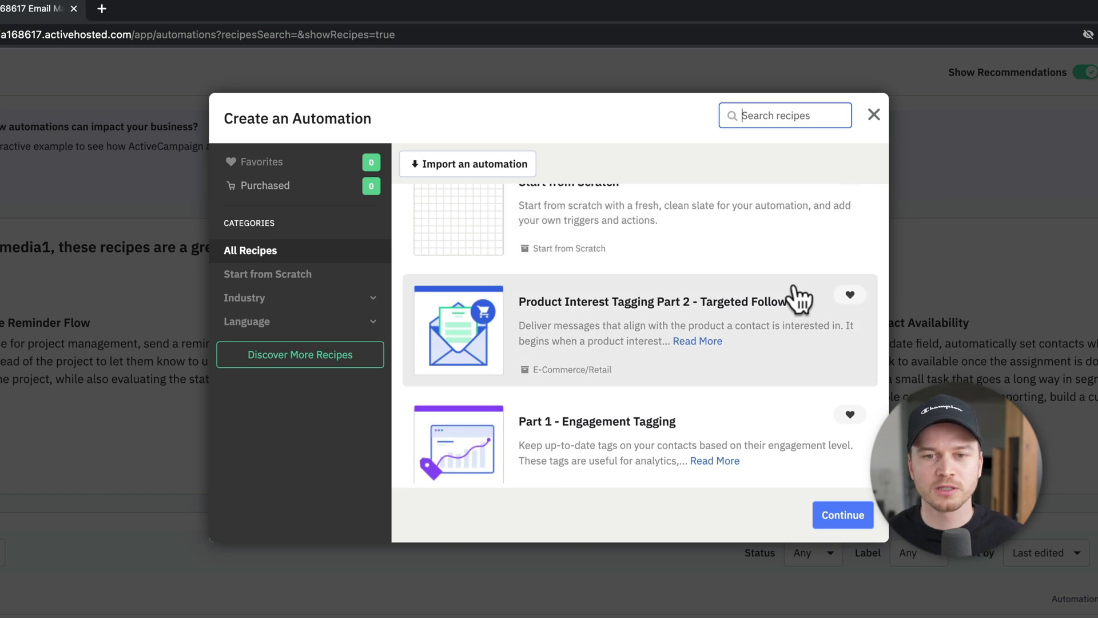
scroll(742, 366, "down", 8)
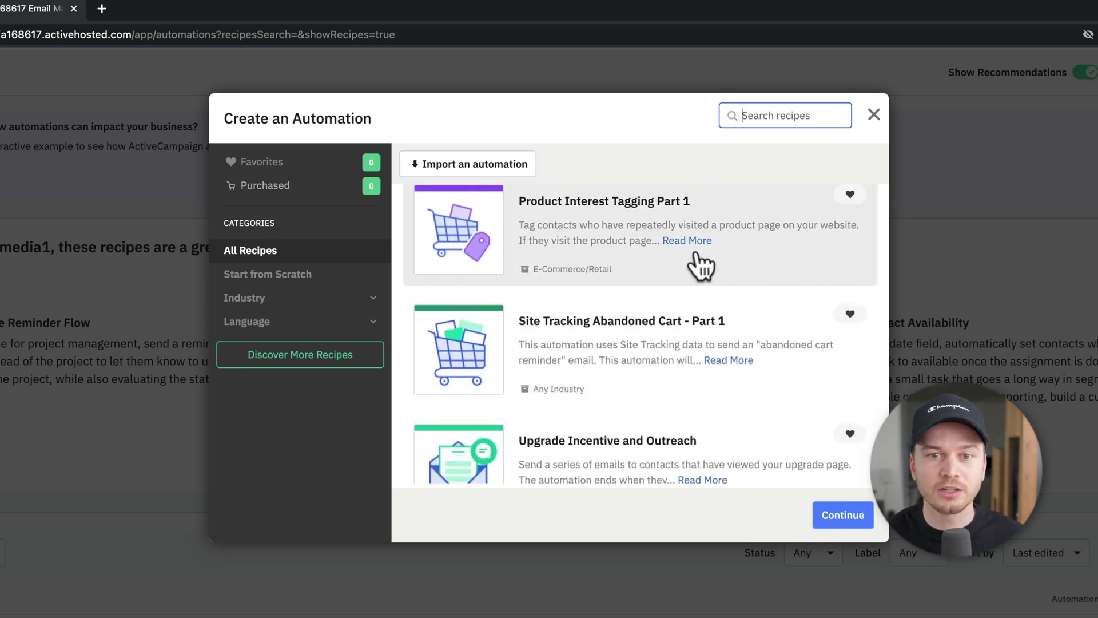
scroll(705, 265, "down", 2)
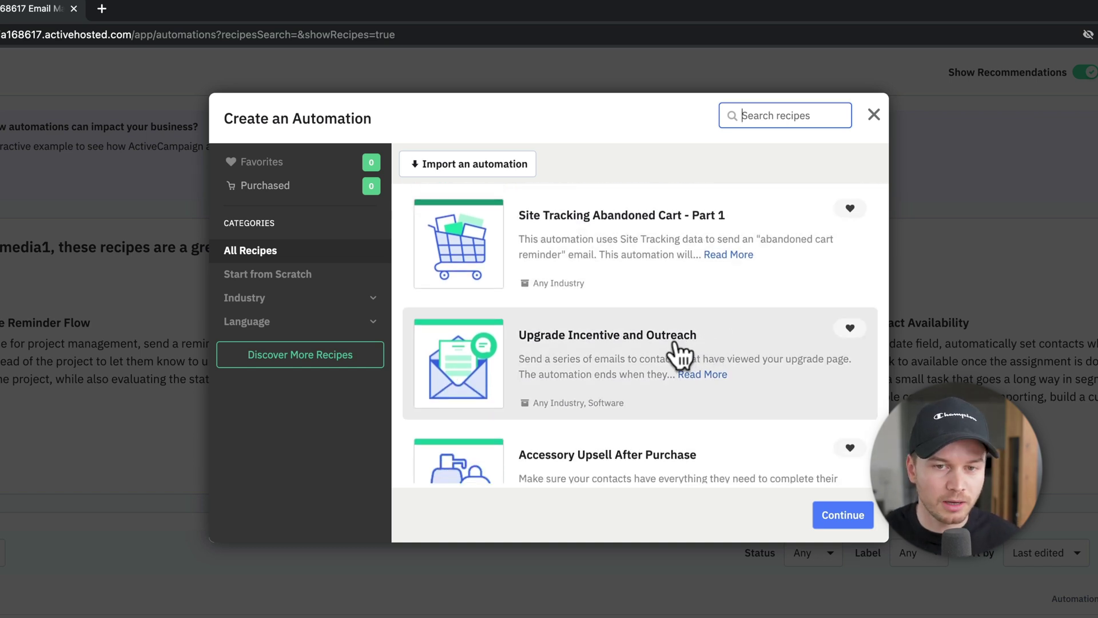
scroll(679, 355, "up", 3)
scroll(680, 354, "up", 1)
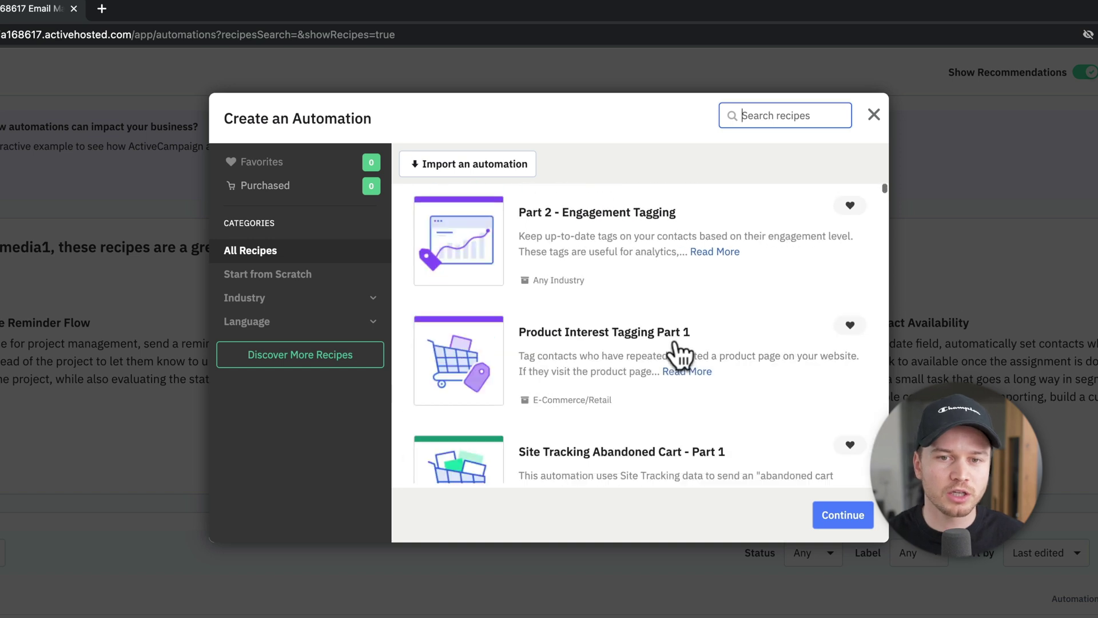
scroll(679, 355, "up", 3)
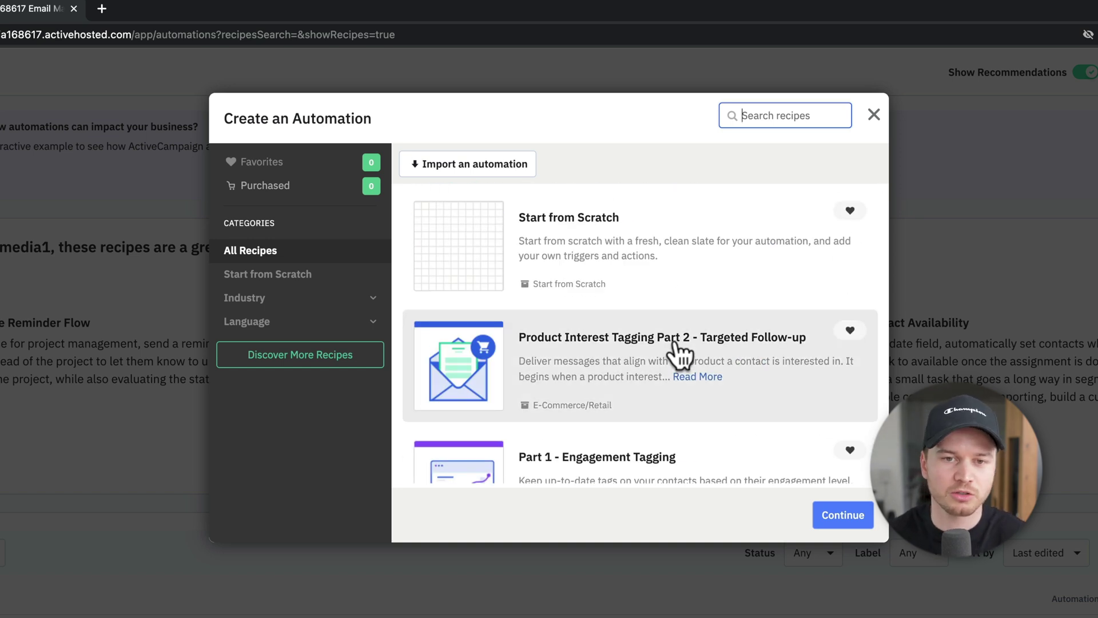
left_click(561, 249)
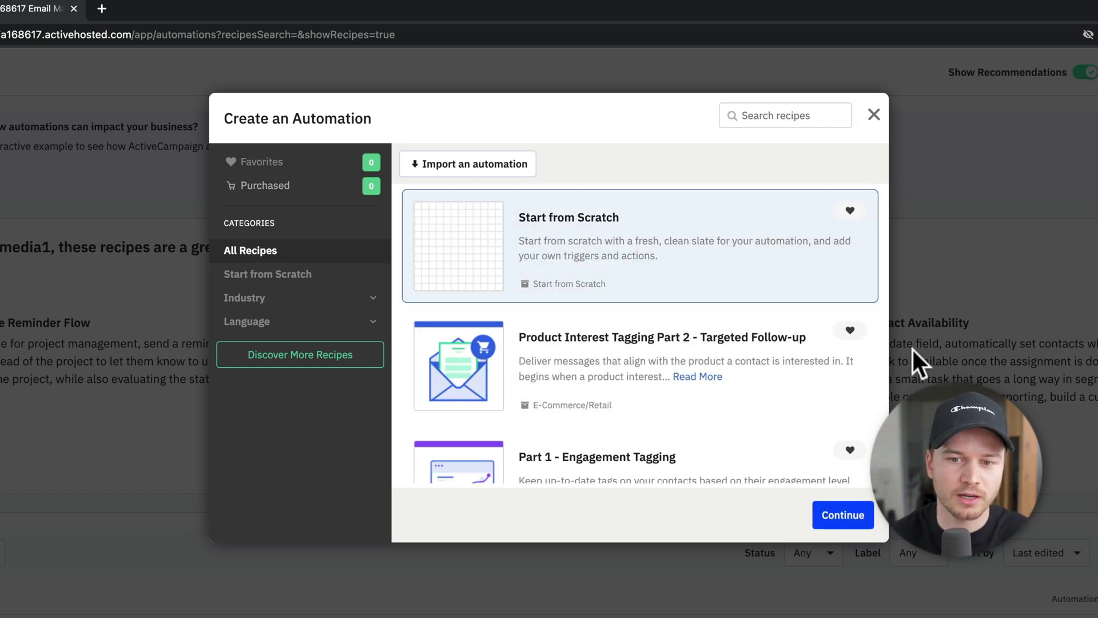
left_click(850, 505)
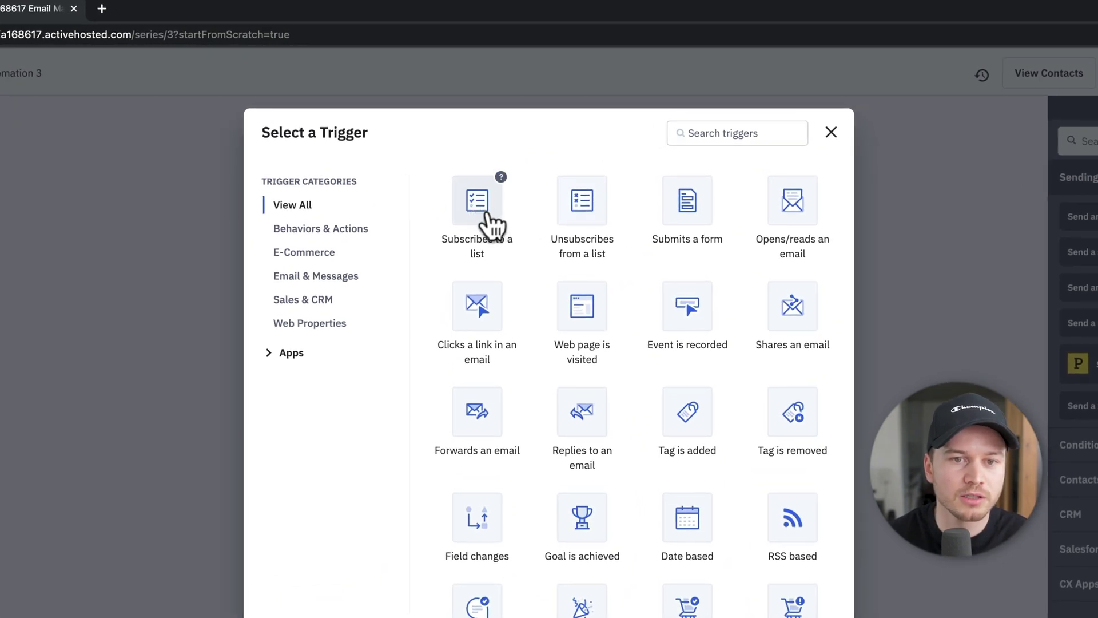
Step: Add a start trigger for contacts subscribing to the Master Contact List, running once and without segmenting contacts
left_click(484, 216)
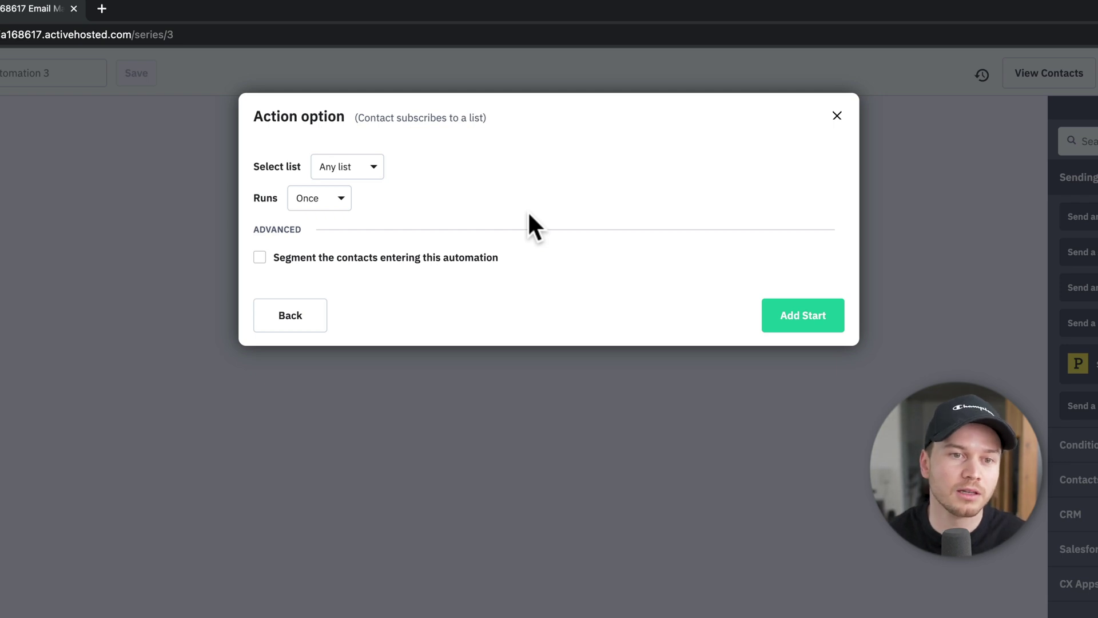
left_click(359, 168)
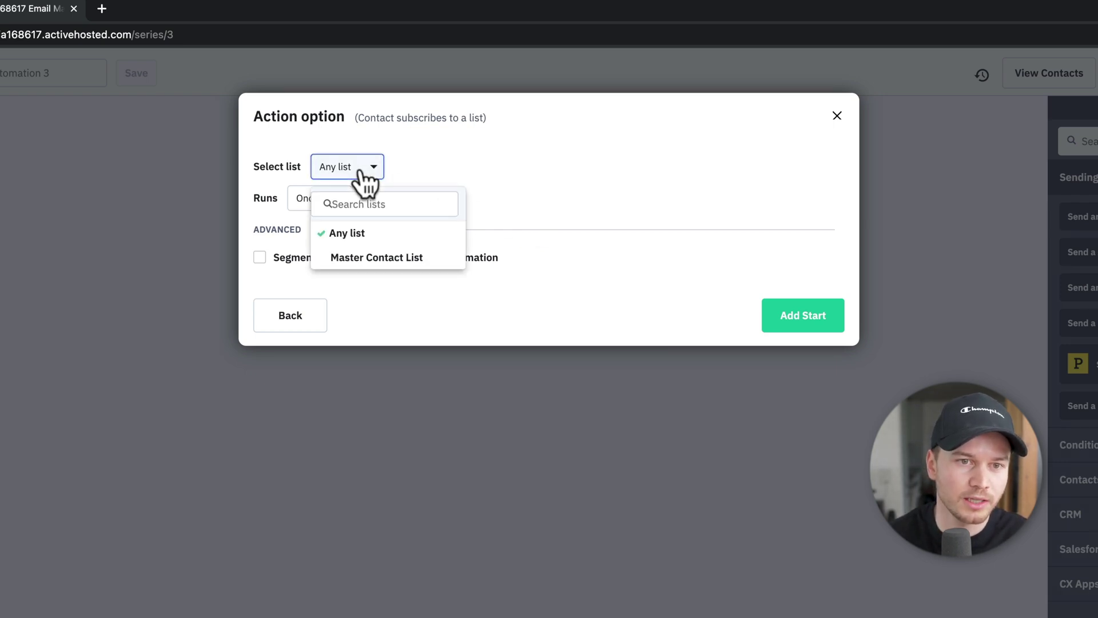
left_click(401, 260)
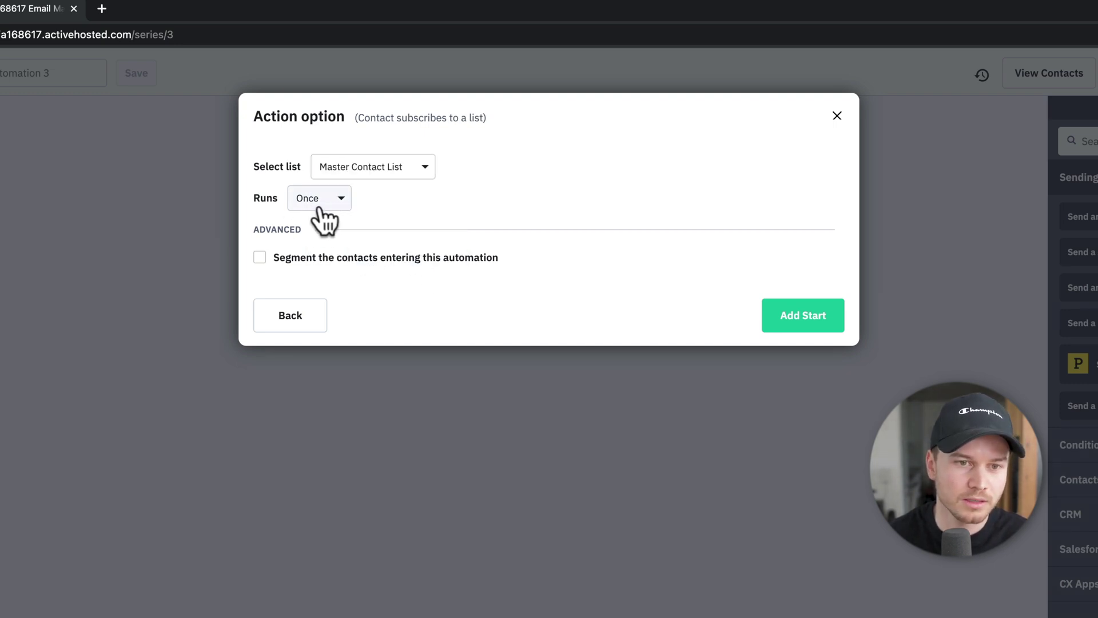
left_click(261, 259)
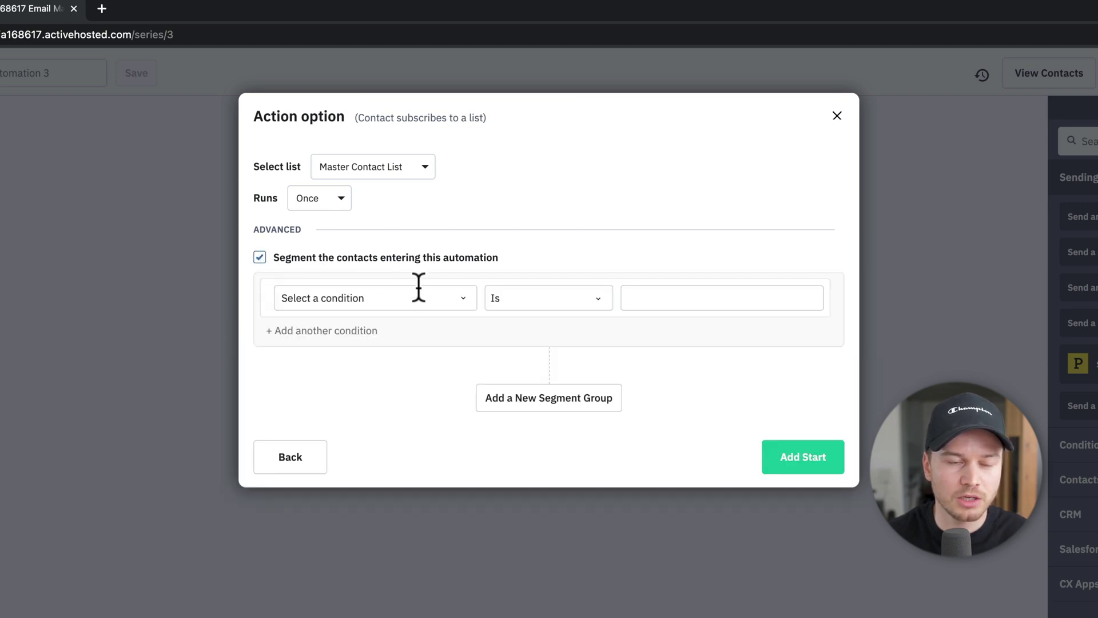
left_click(260, 257)
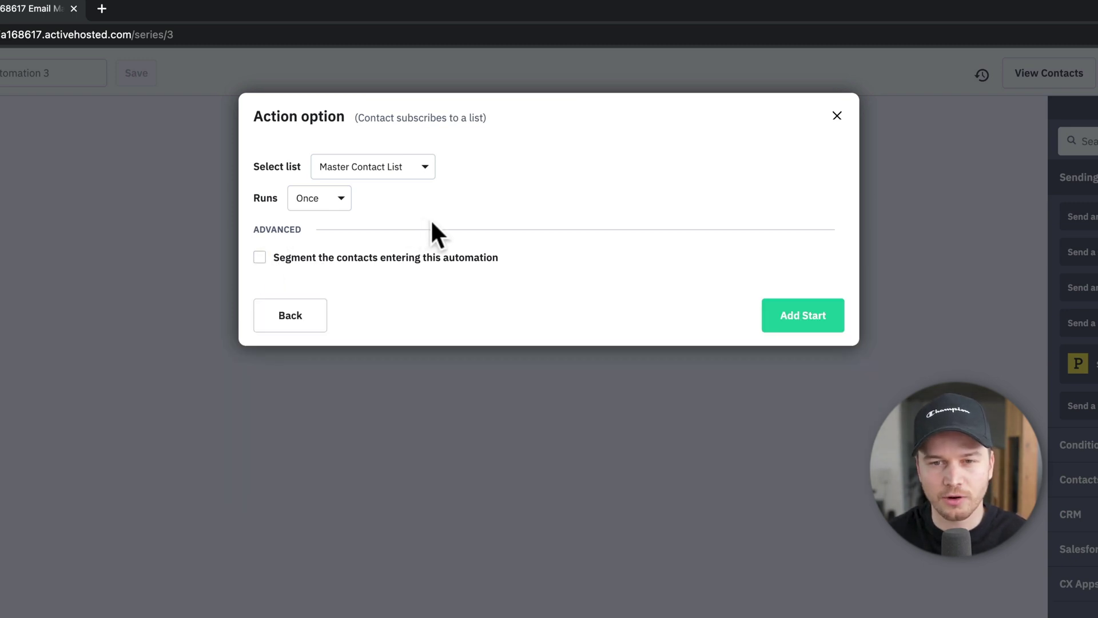
left_click(803, 317)
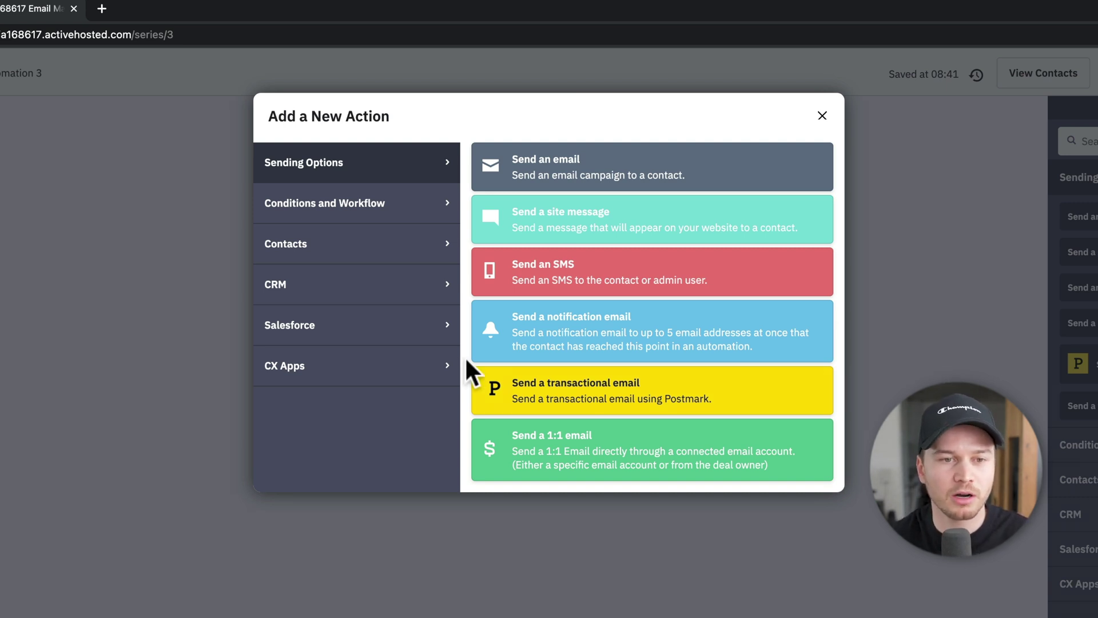
Step: Add a first contact action that adds the existing "email marketing" tag, and save it
left_click(347, 255)
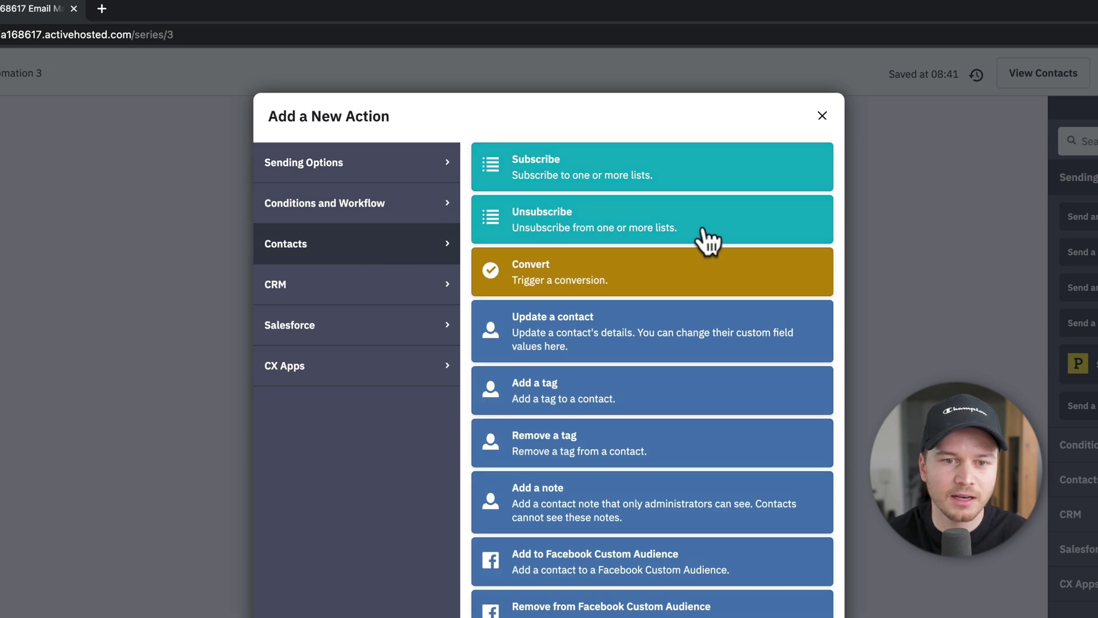
left_click(577, 401)
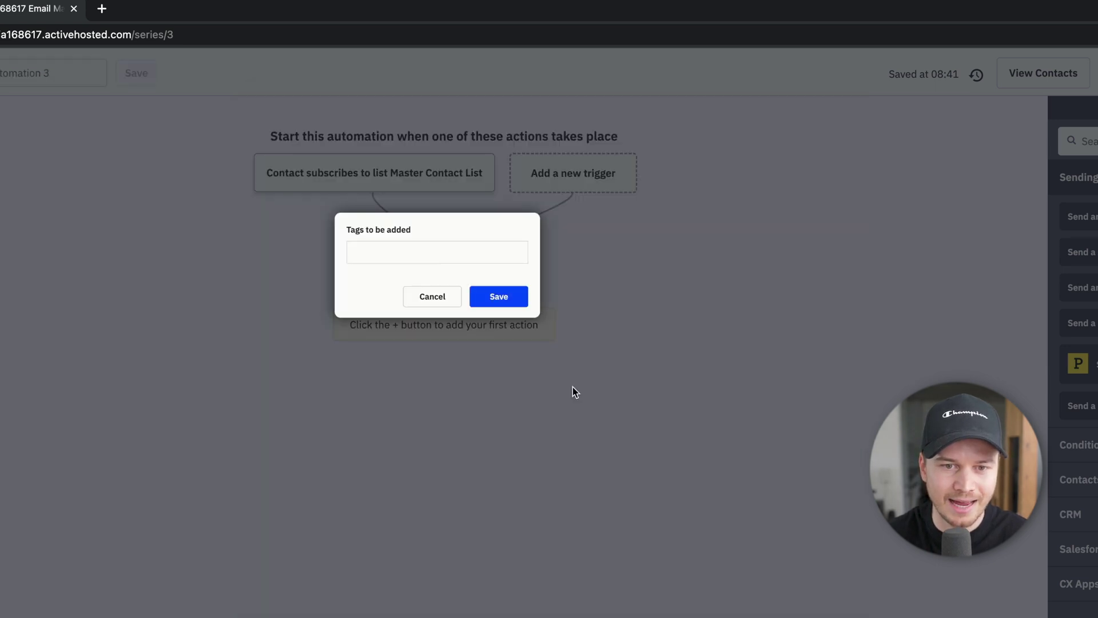
left_click(431, 254)
type("Em")
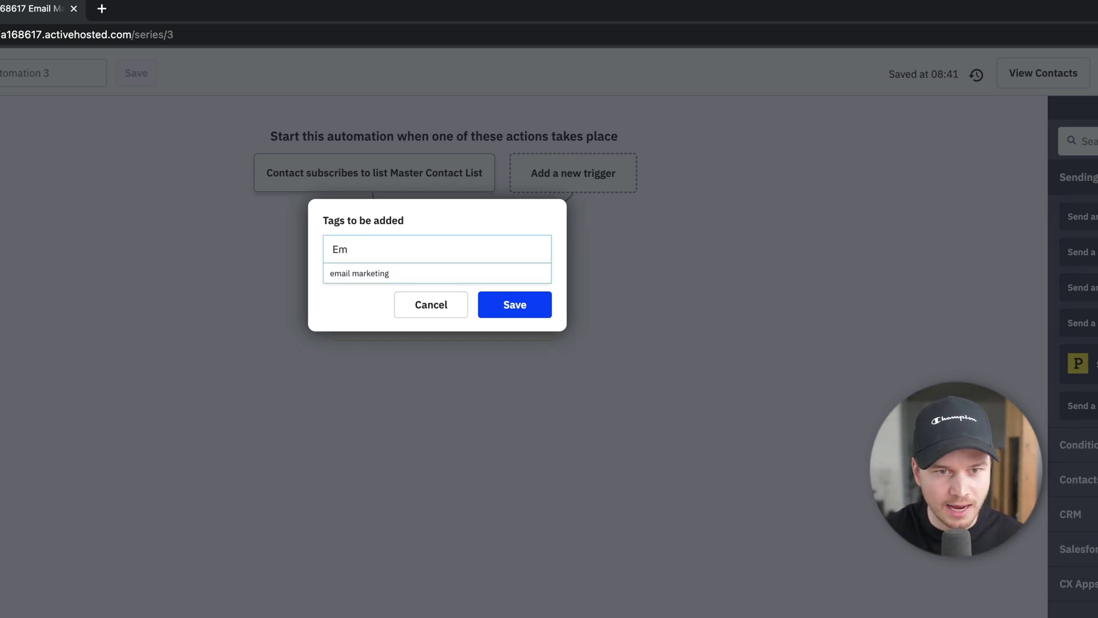
left_click(401, 275)
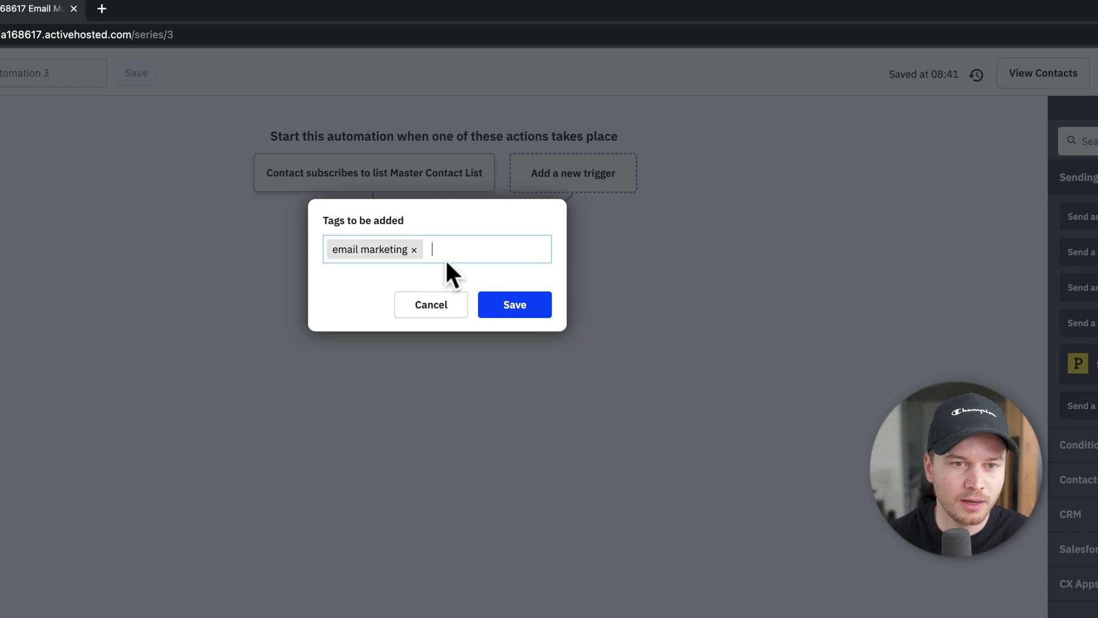
left_click(510, 309)
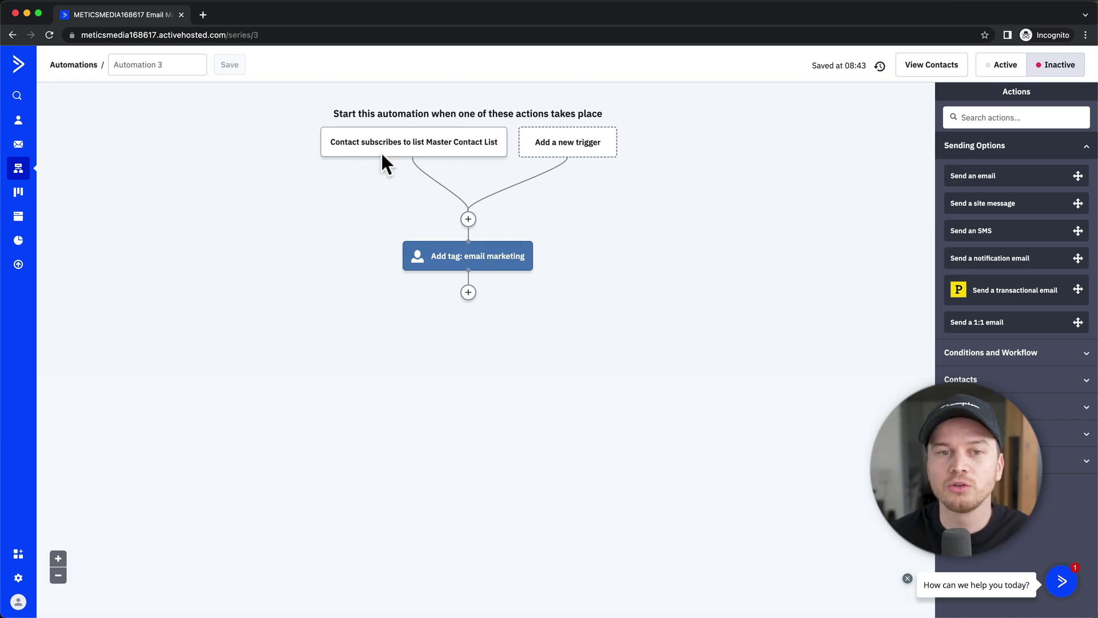
mouse_move(432, 150)
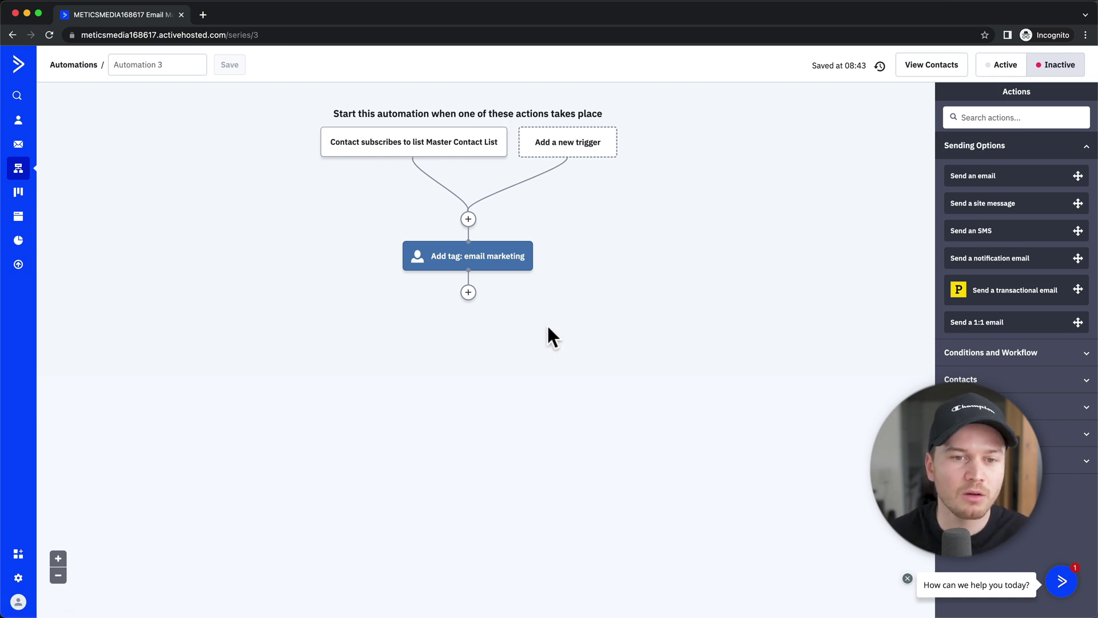
mouse_move(479, 271)
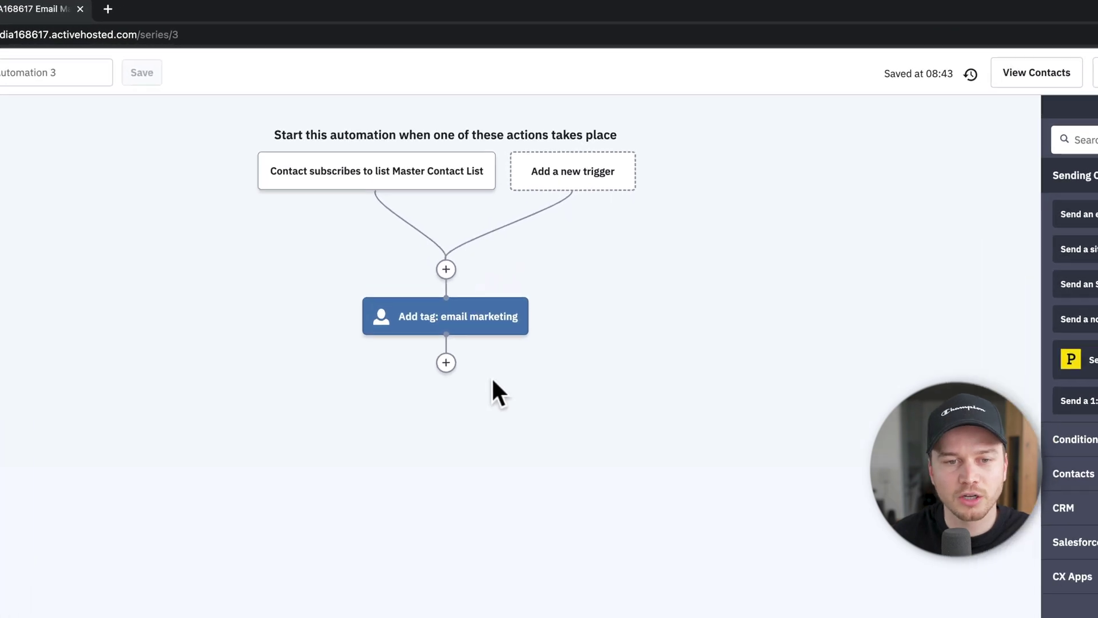
Step: Add a send-email action below the tag action and name the new email "Welcome Email"
left_click(445, 362)
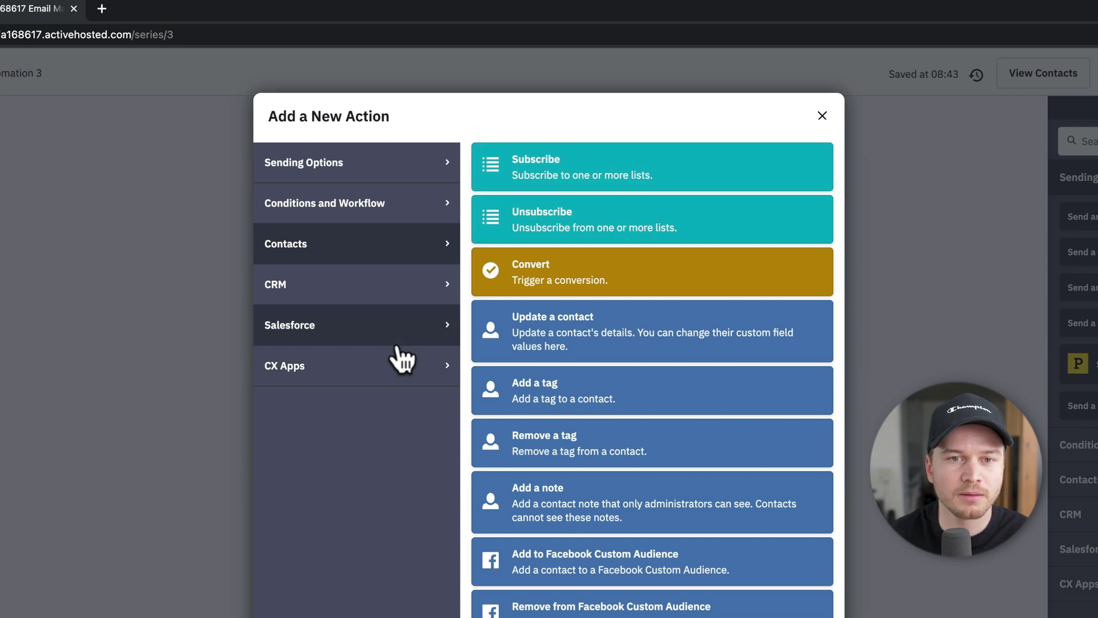
left_click(341, 171)
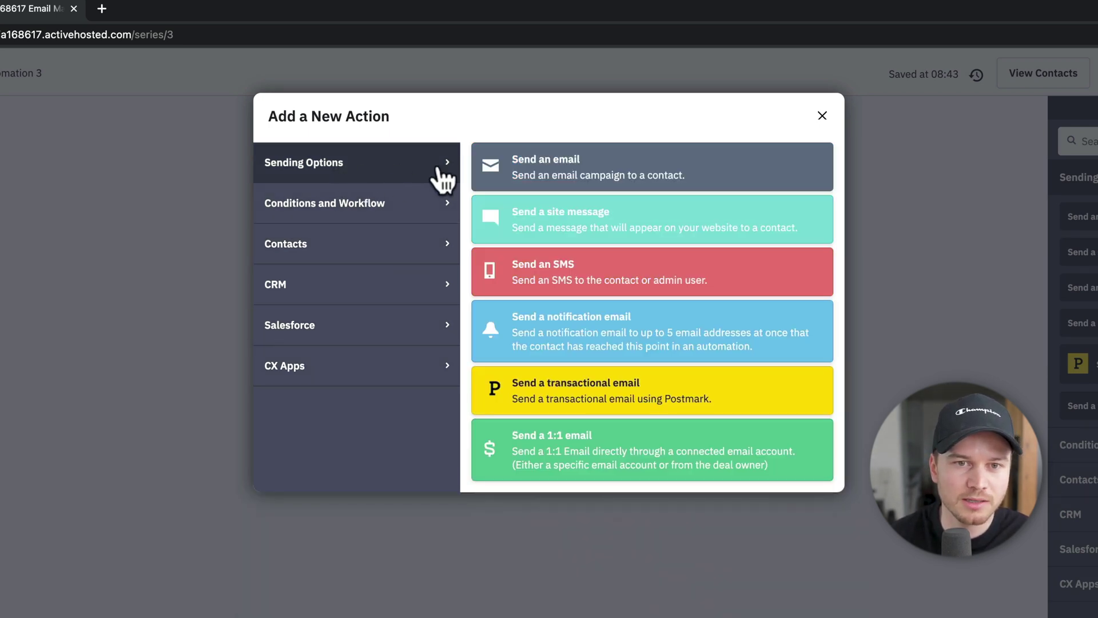
left_click(535, 175)
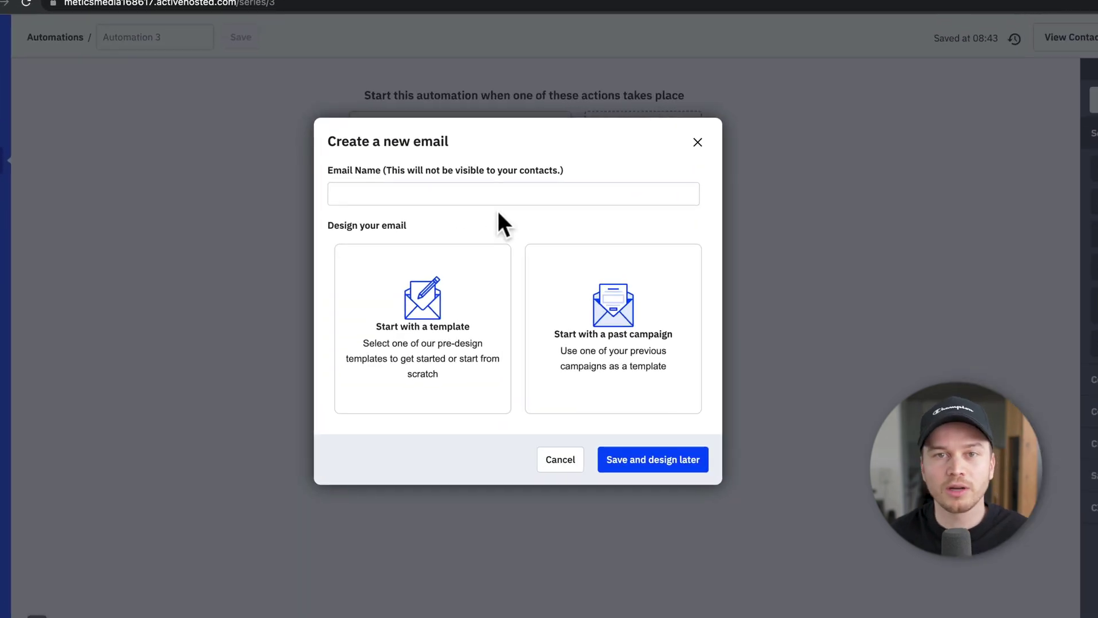
left_click(463, 194)
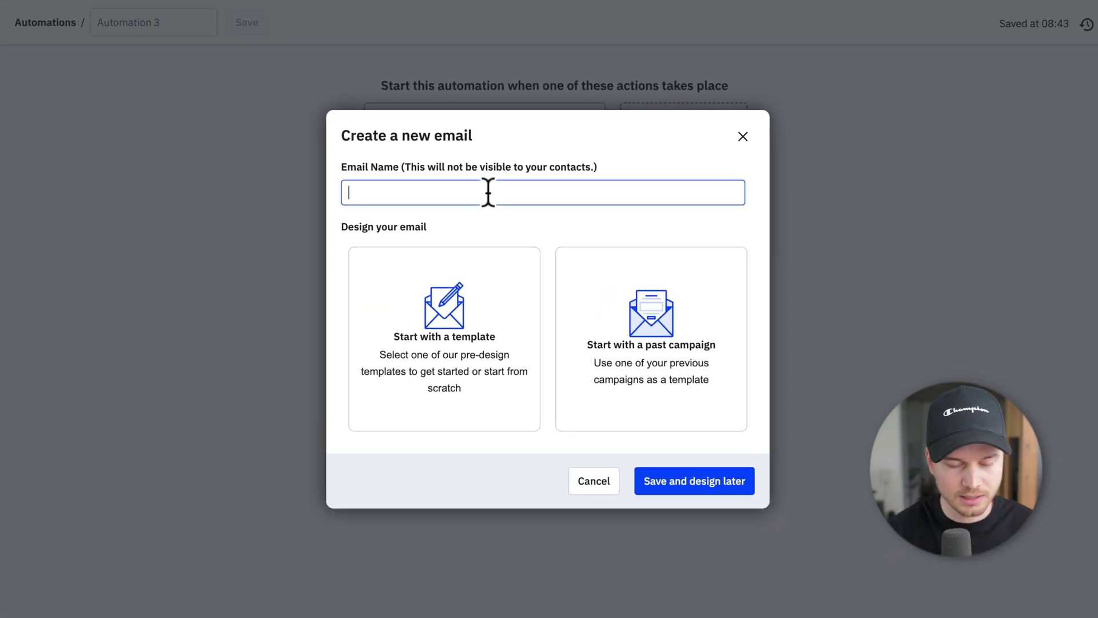
type("Welcome Email")
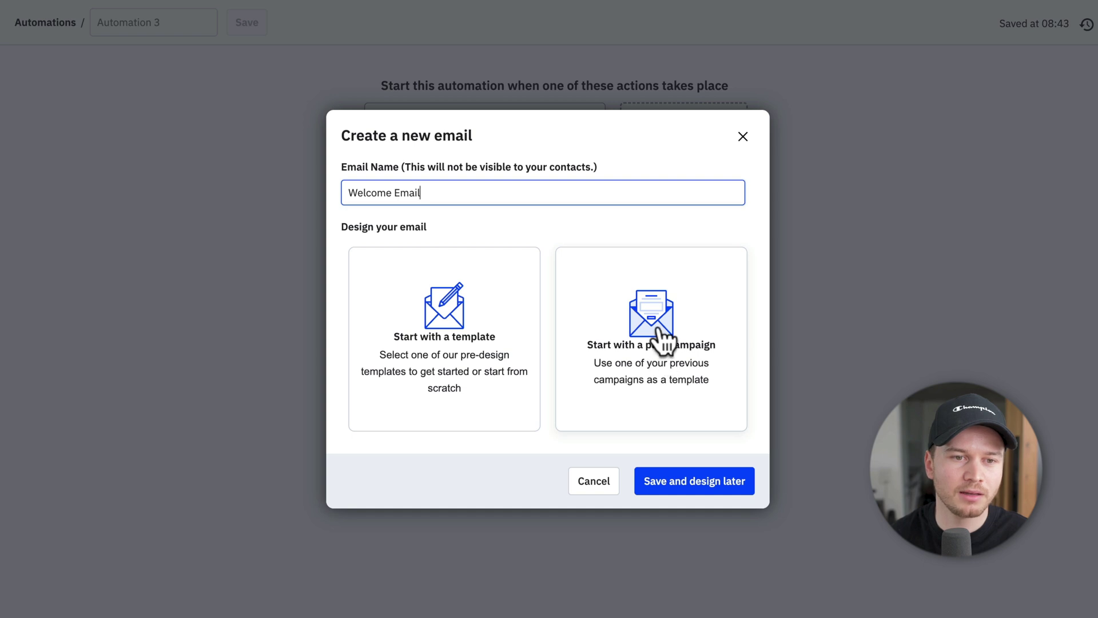
Step: Choose the Text Only template type for the email and start its design from a blank canvas
left_click(455, 320)
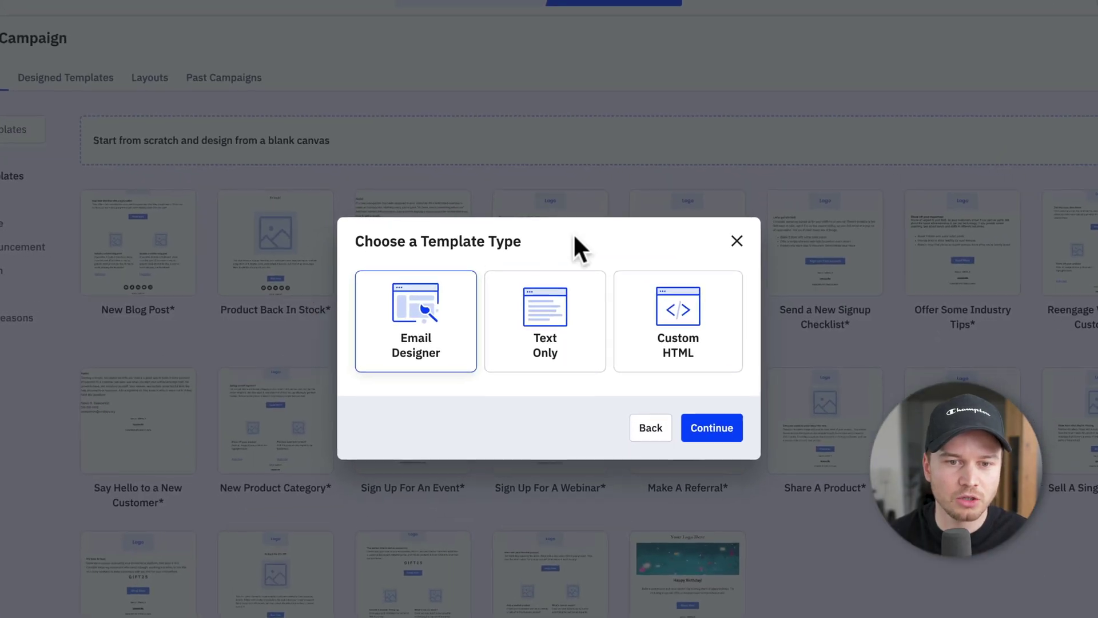
left_click(553, 334)
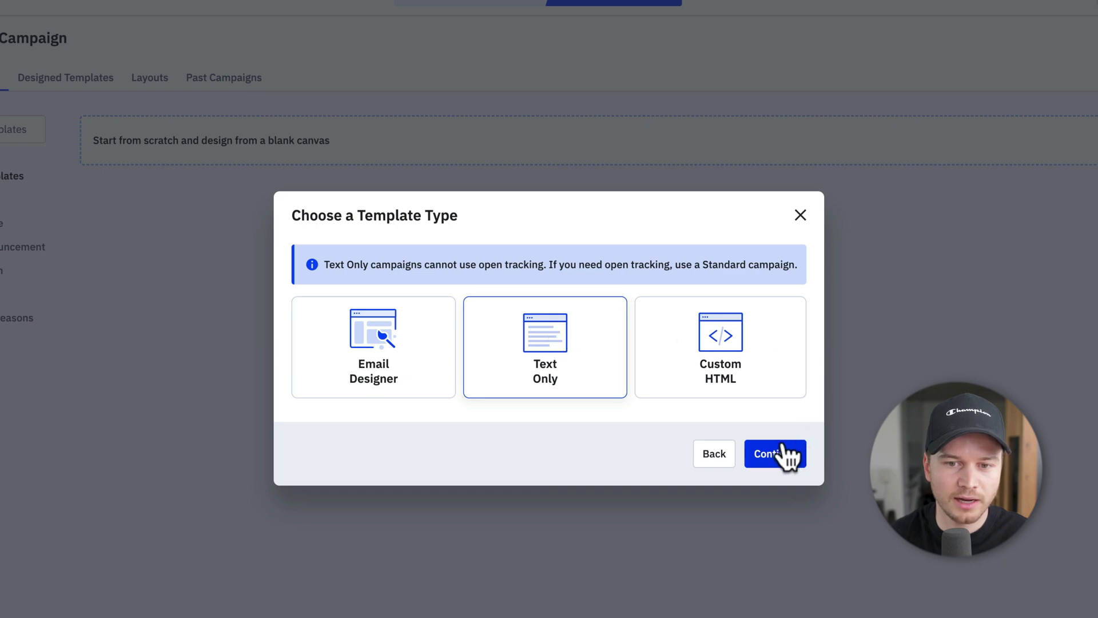
left_click(787, 454)
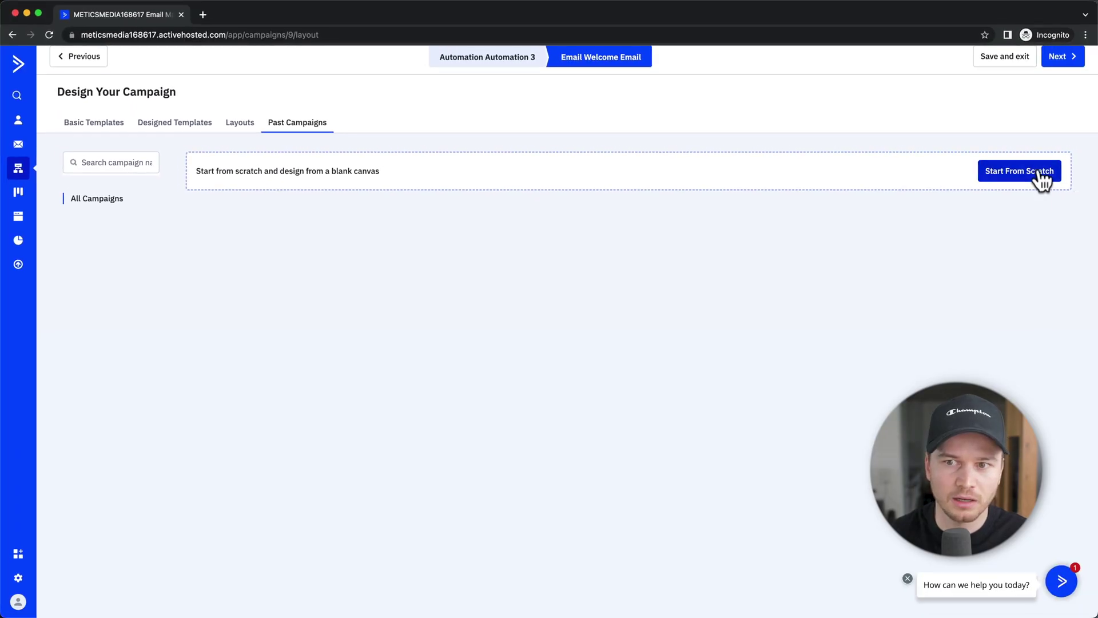
left_click(1039, 172)
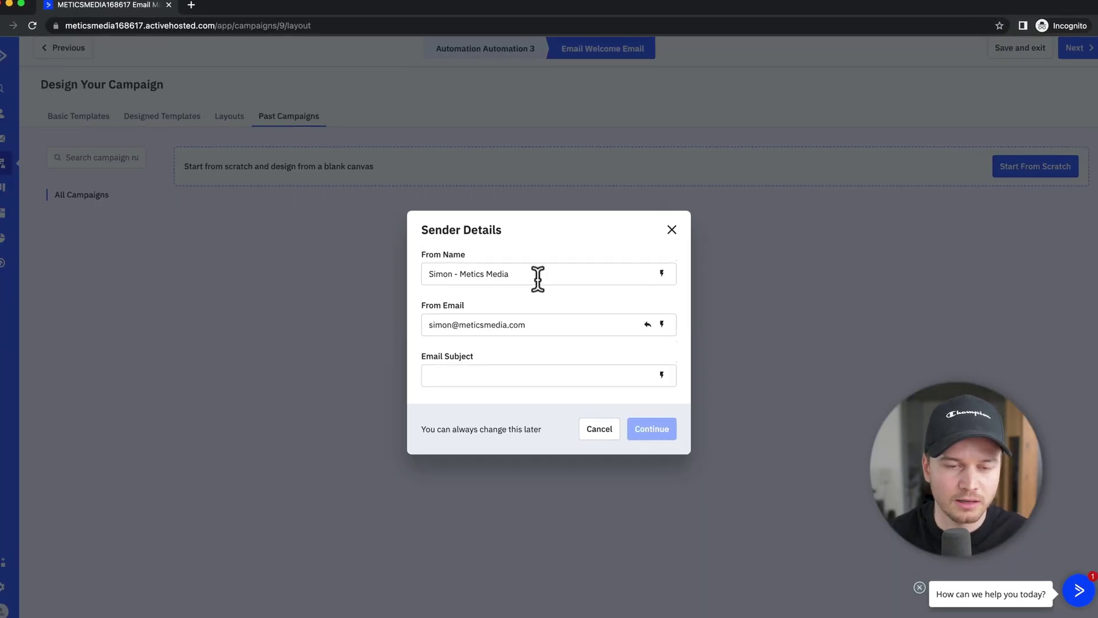
Step: Keep the default sender name and address, set the email subject to "Welcome - Here's what you requested", and confirm the sender details
triple_click(465, 278)
left_click(500, 274)
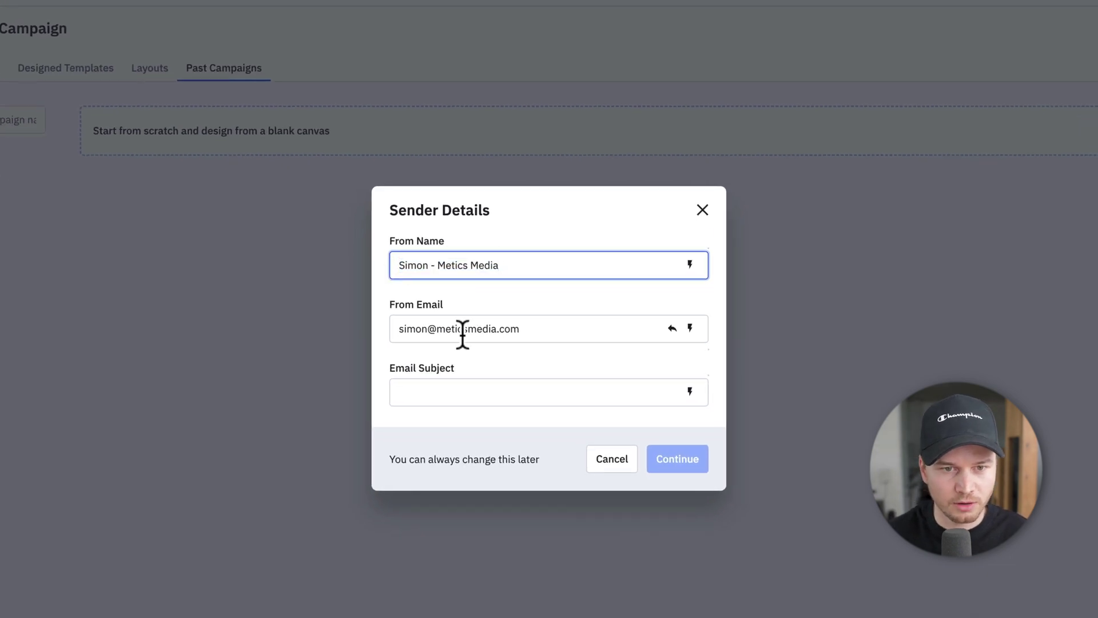
left_click(430, 395)
type("Welcome -")
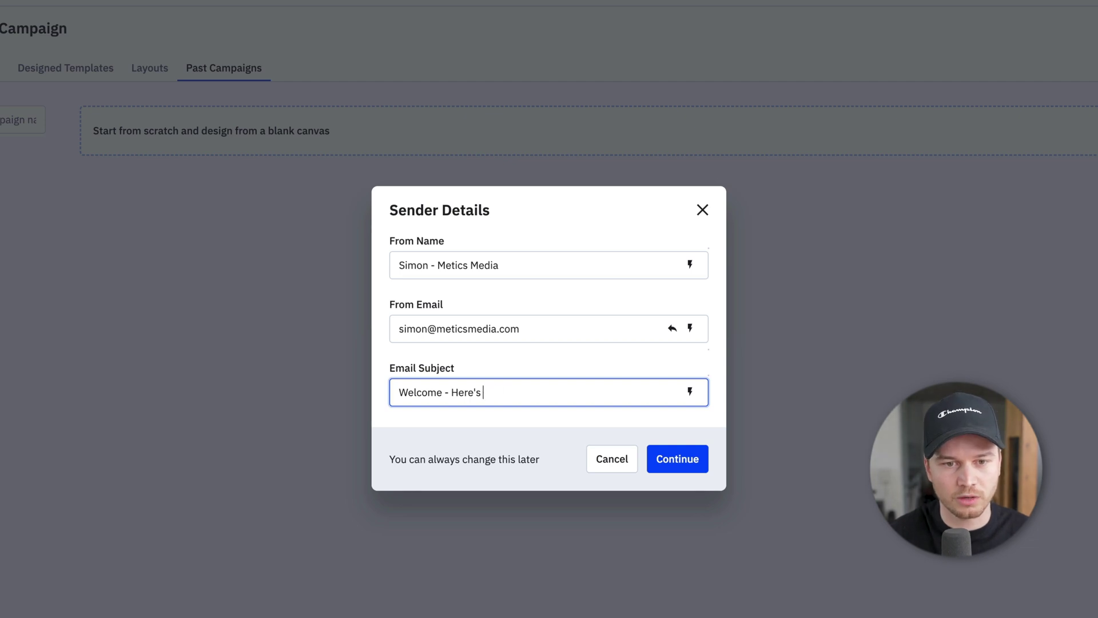
type("Here's what you requested!")
left_click(690, 466)
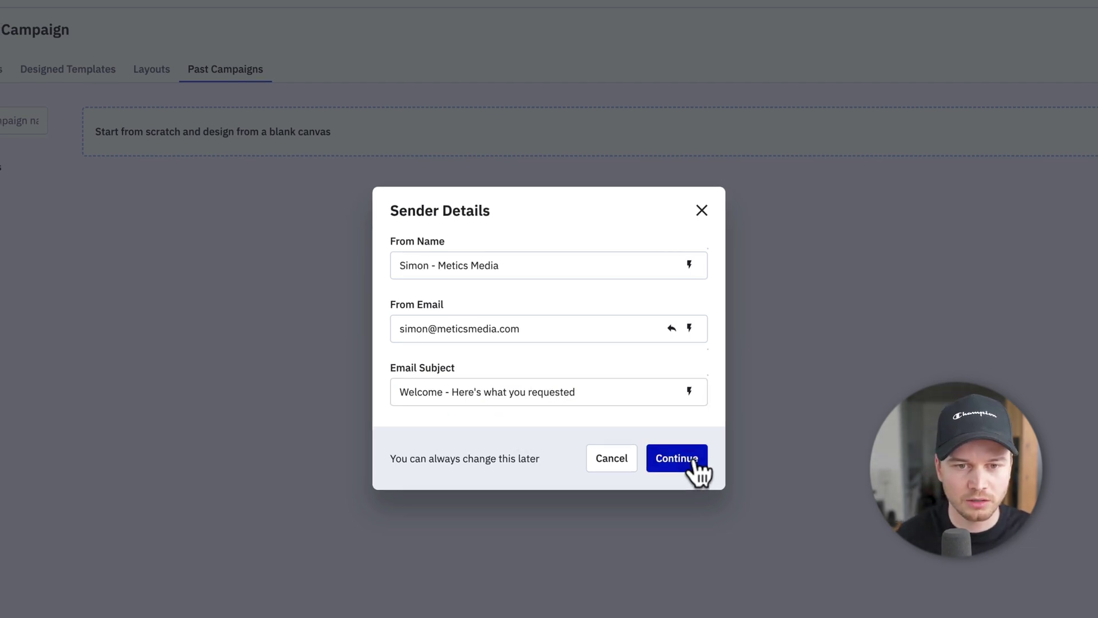
Step: Write the email body as "hello" followed by "grgwrg" on a separate line, and proceed to the campaign summary
type("hell")
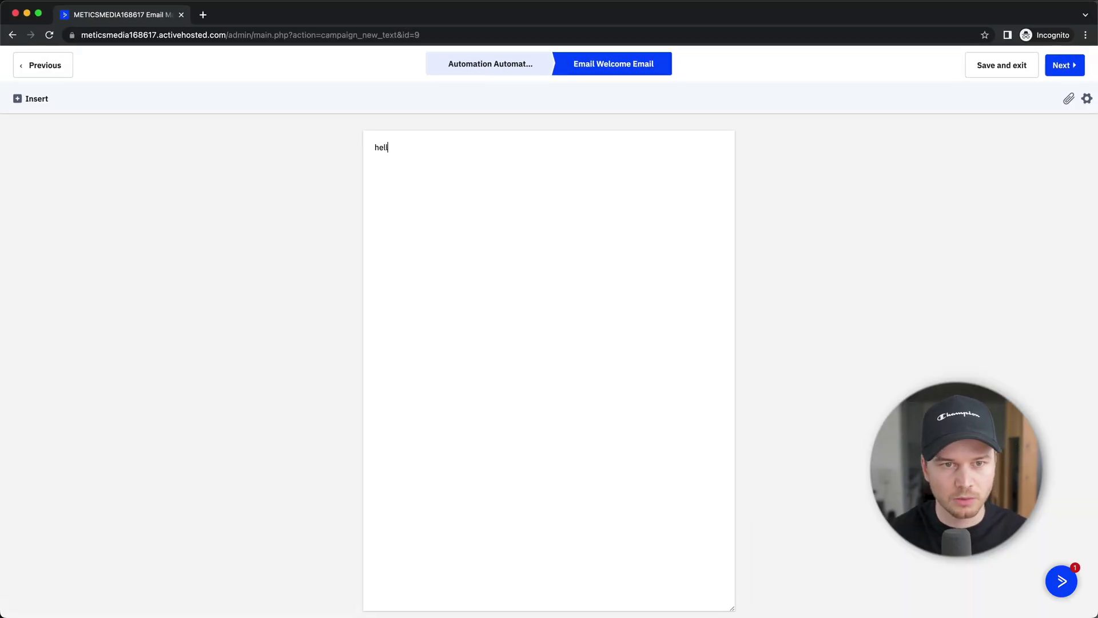
type("o")
key("Return")
type("grgwrg")
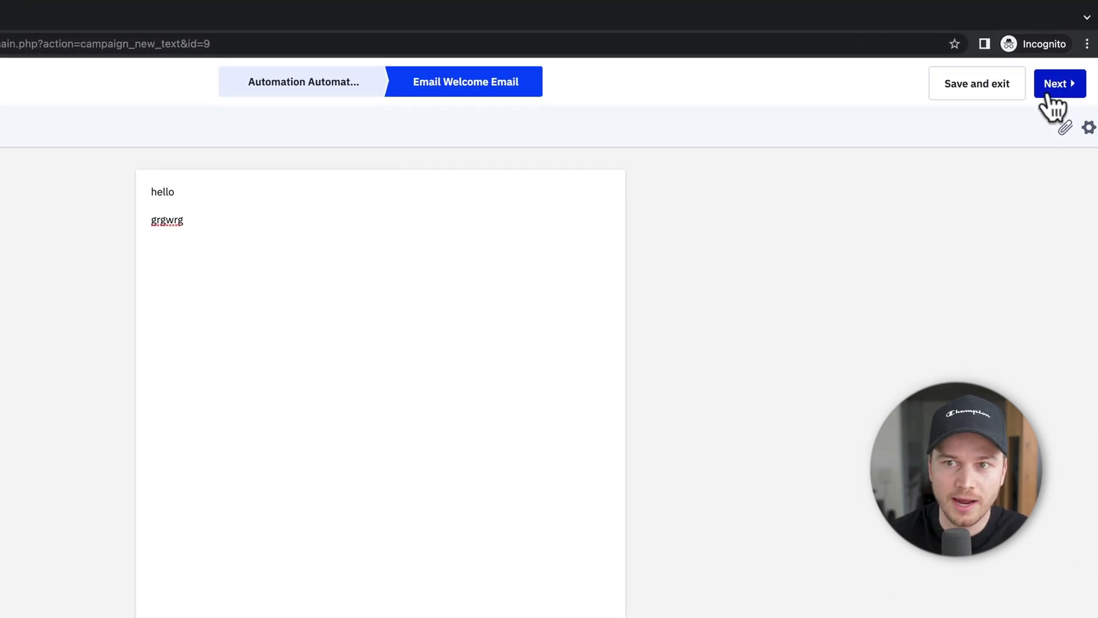
left_click(1048, 93)
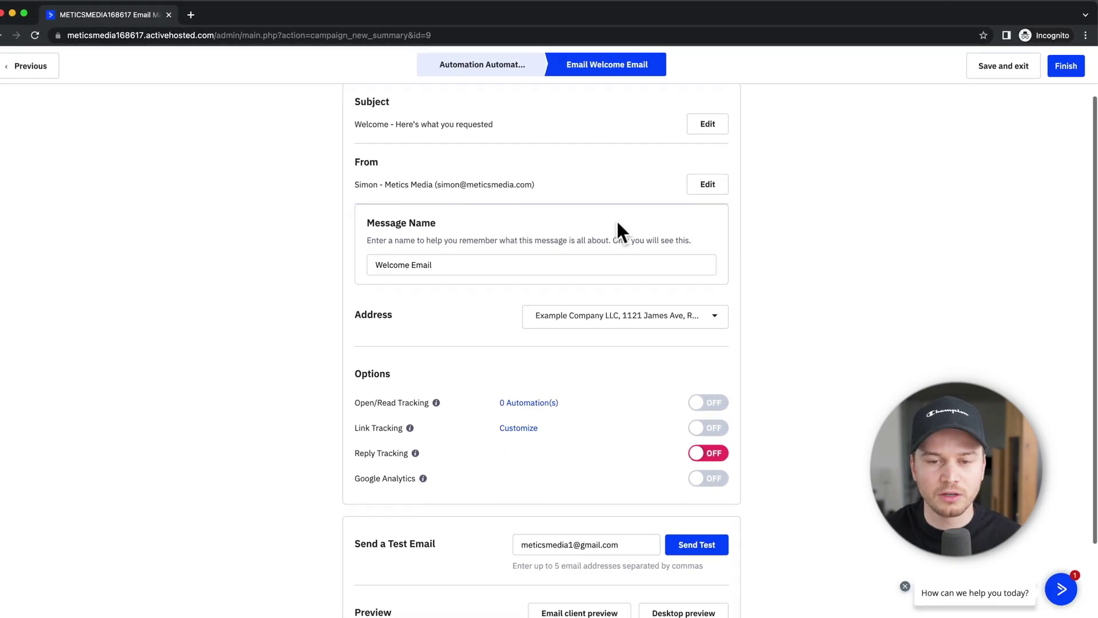
Step: Review the campaign summary, finish the email, and save the action so Welcome Email is sent immediately
scroll(622, 230, "down", 3)
scroll(647, 234, "up", 3)
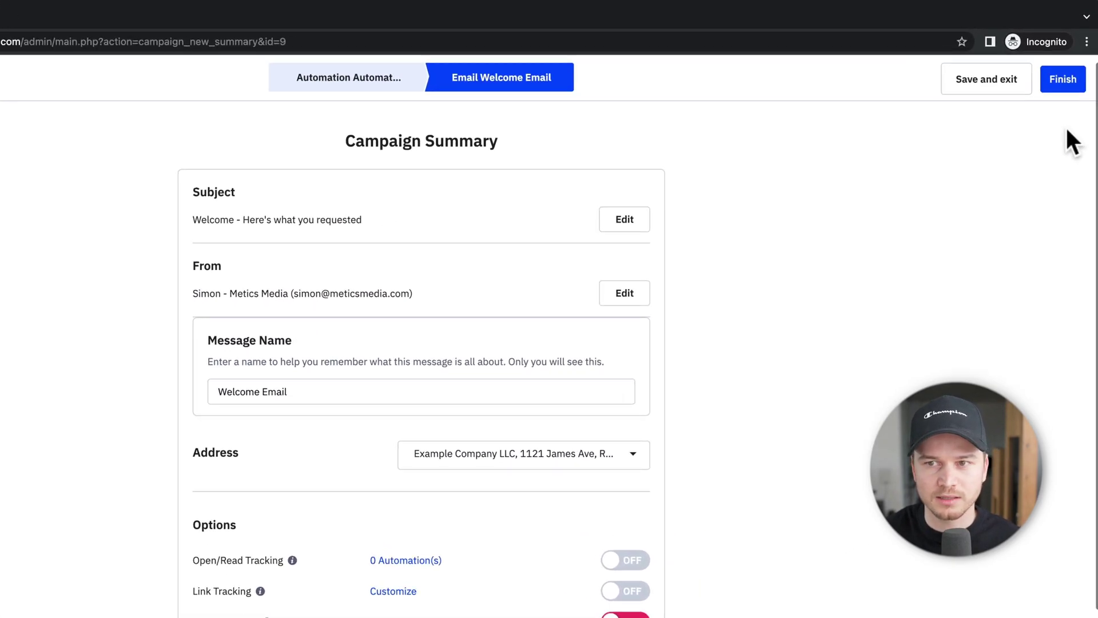
left_click(1065, 67)
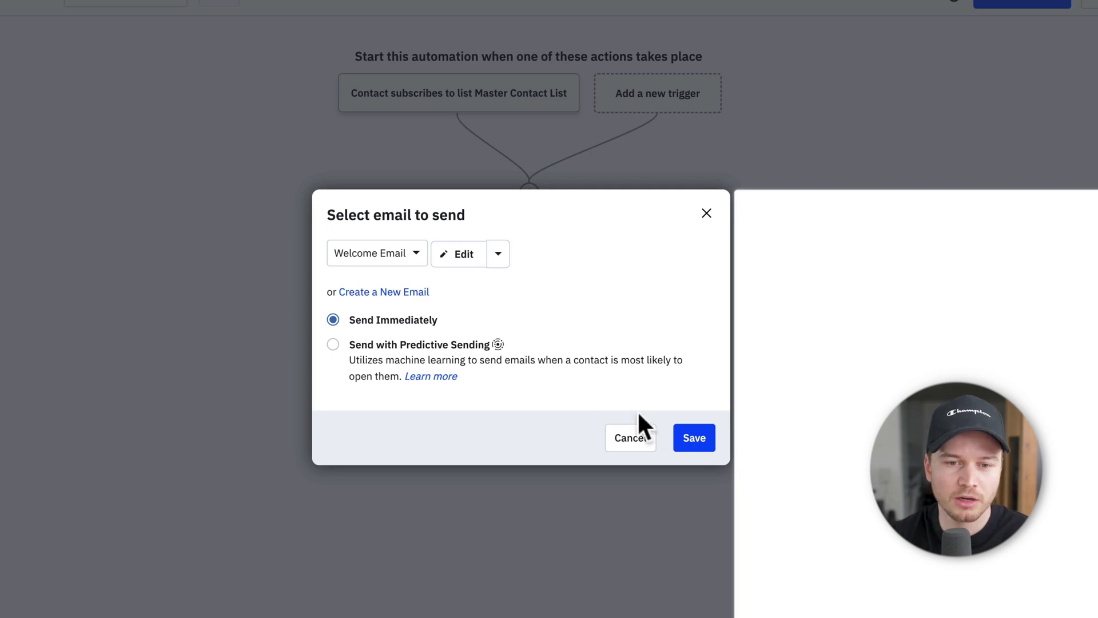
left_click(688, 436)
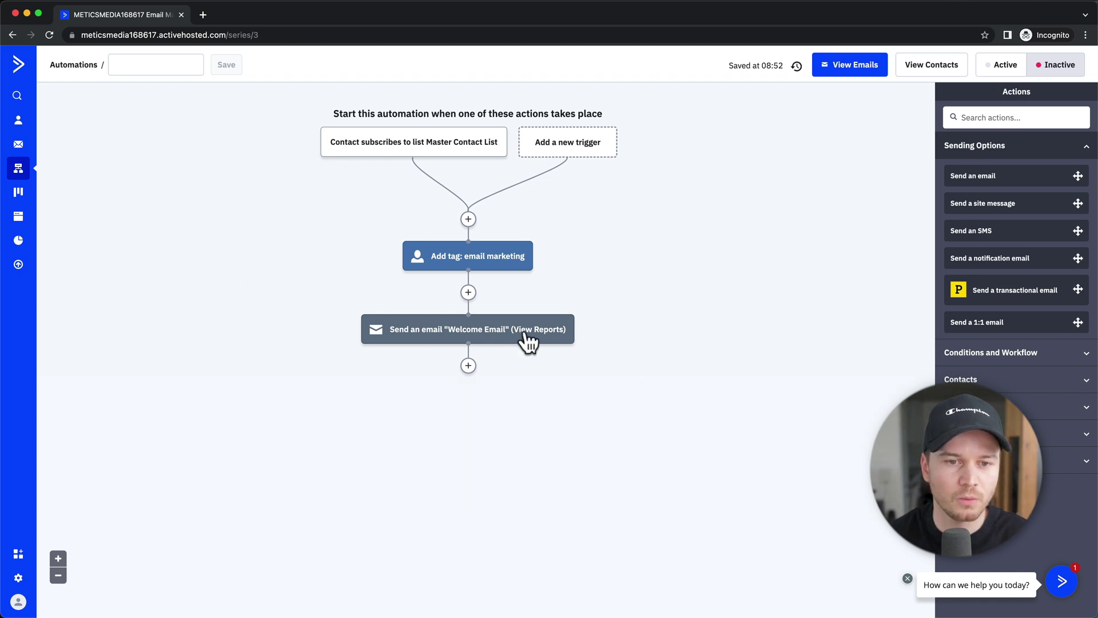
Step: Add a wait action after the welcome email that waits until the contact has opened any email
mouse_move(493, 342)
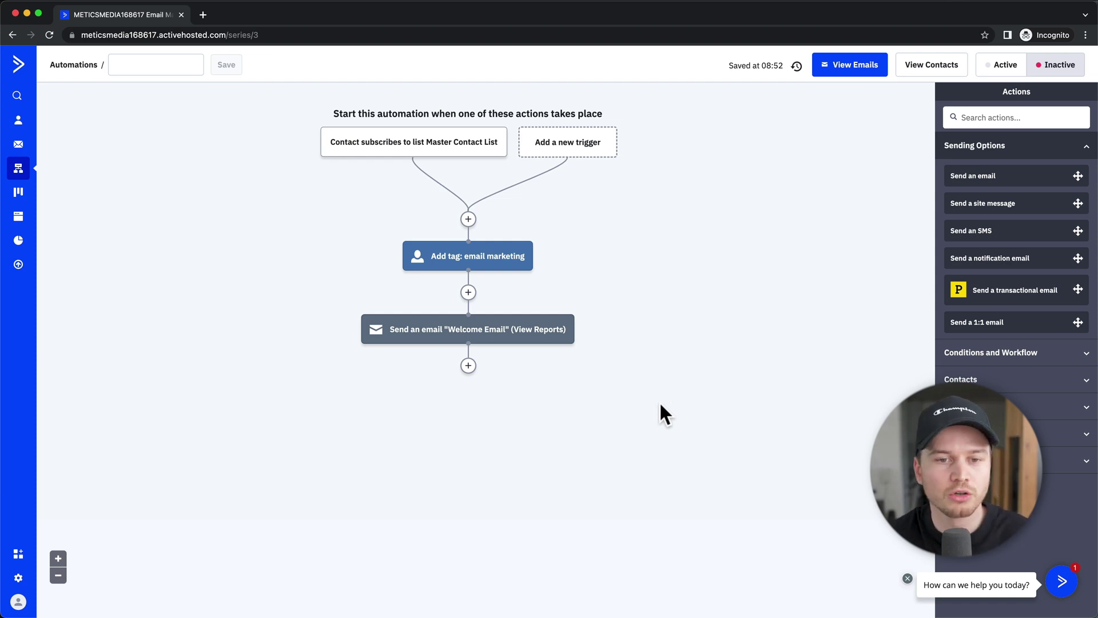
left_click(468, 365)
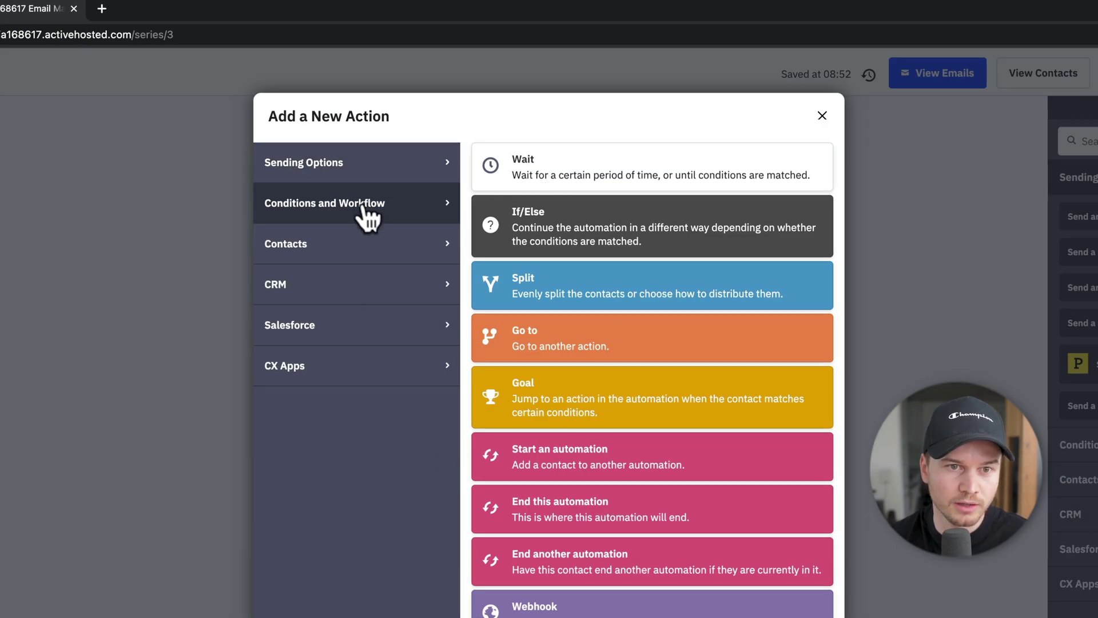
left_click(581, 183)
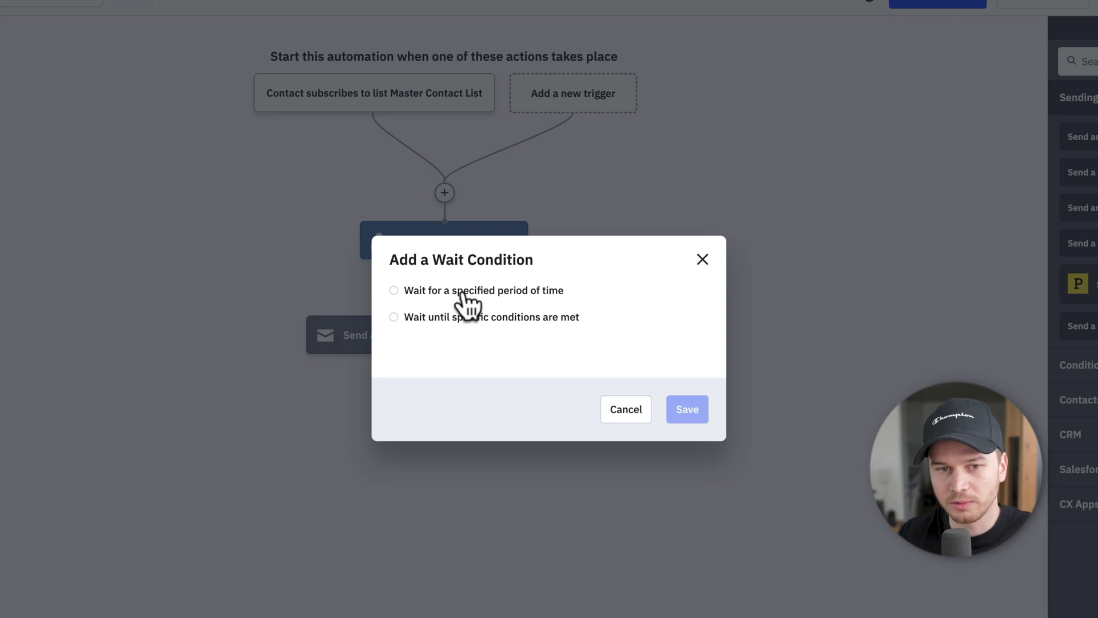
left_click(394, 318)
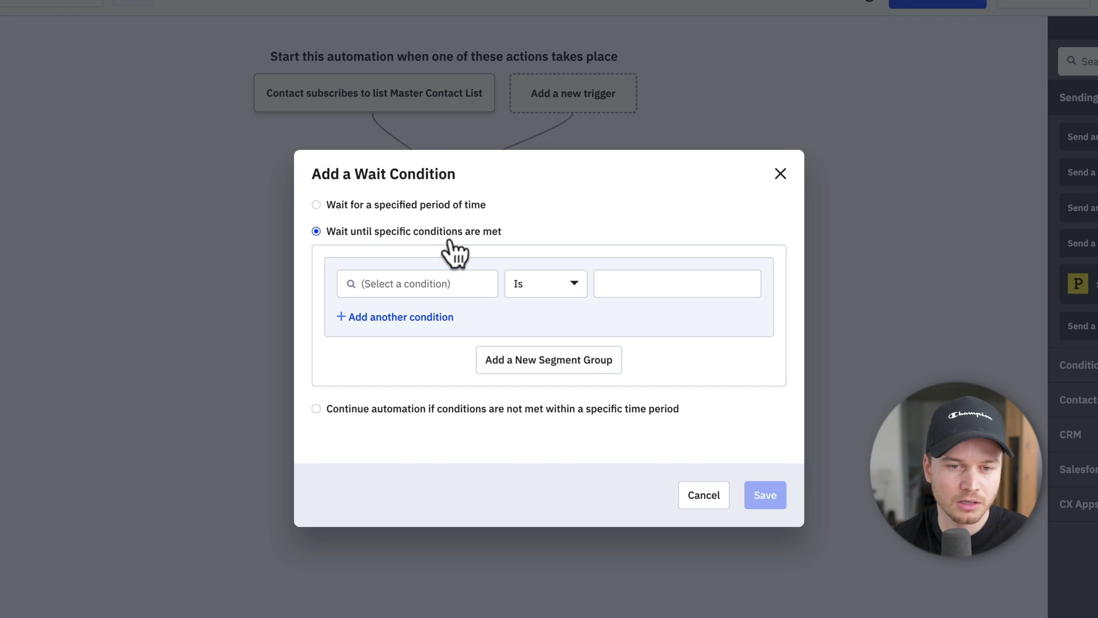
left_click(410, 289)
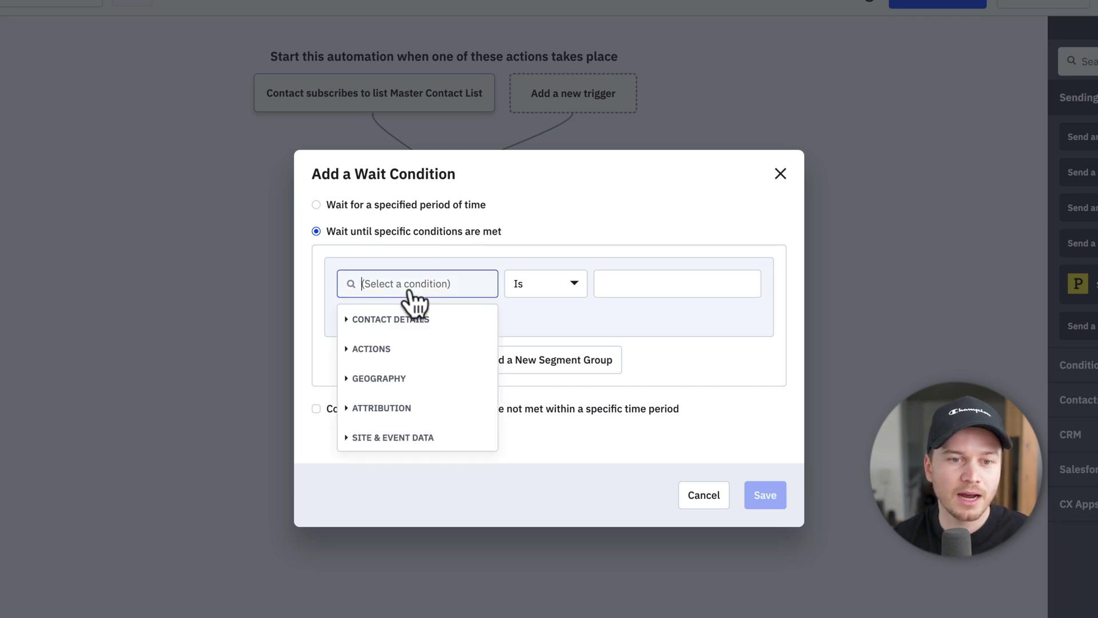
left_click(352, 350)
scroll(403, 371, "down", 3)
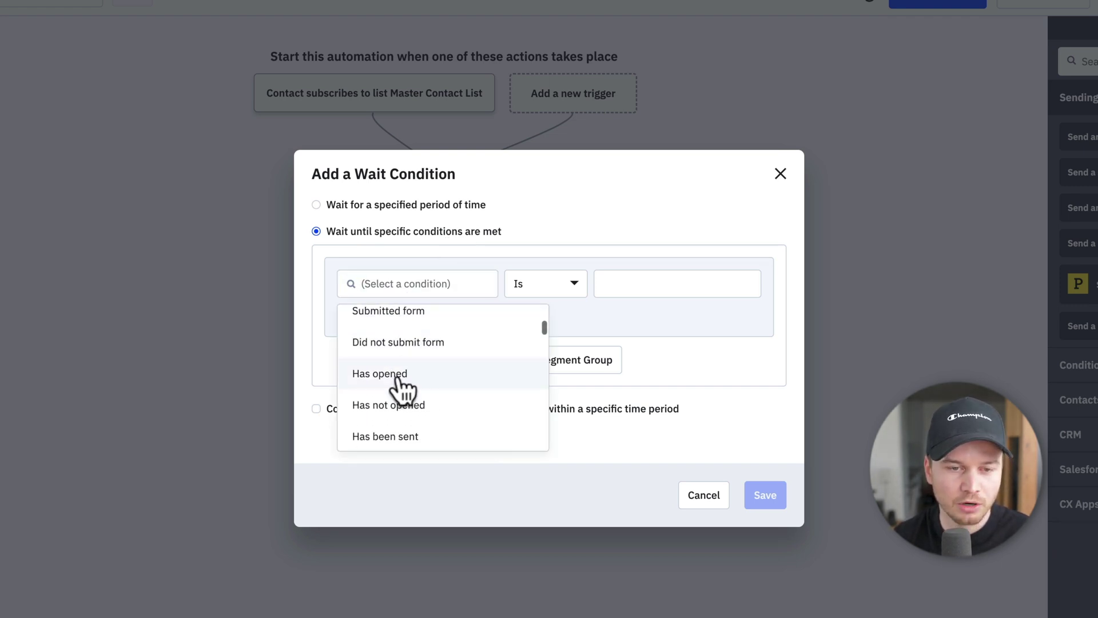
left_click(401, 374)
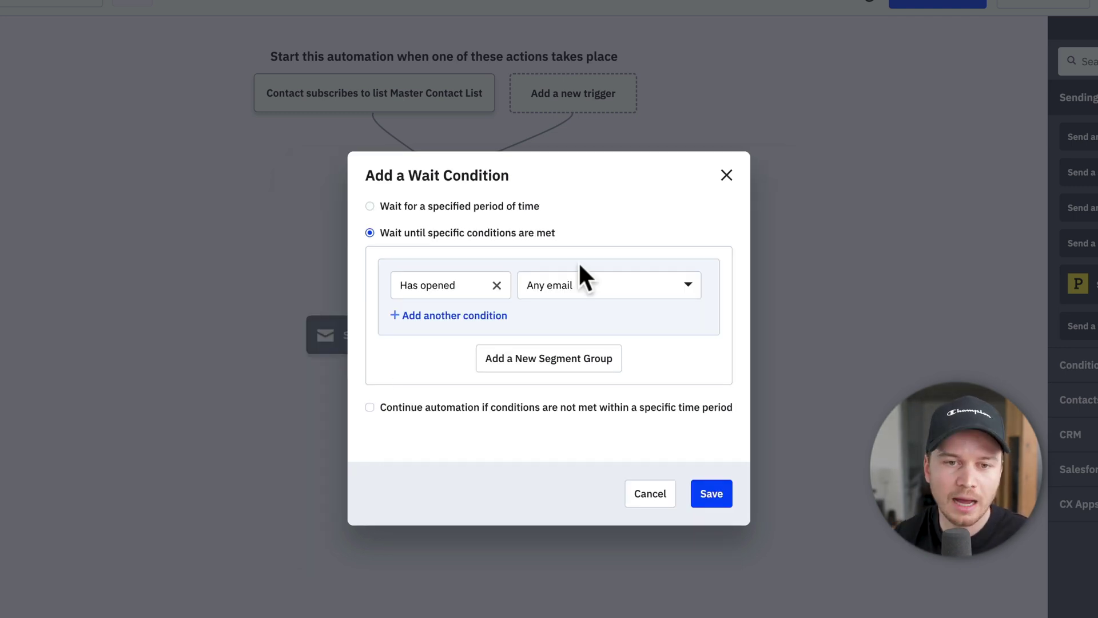
left_click(580, 288)
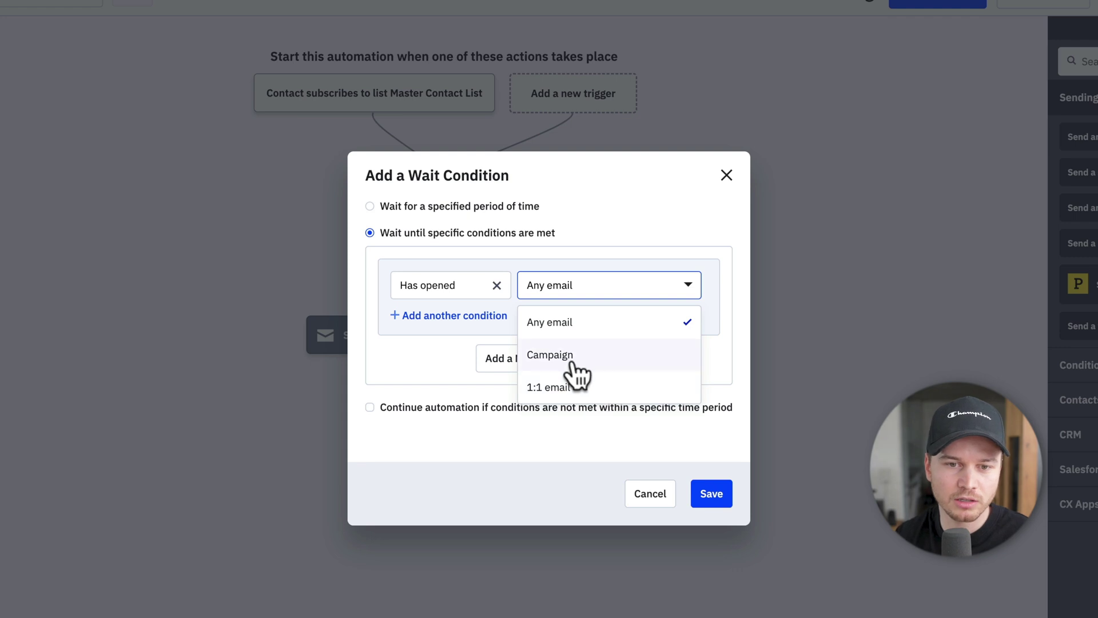
left_click(558, 292)
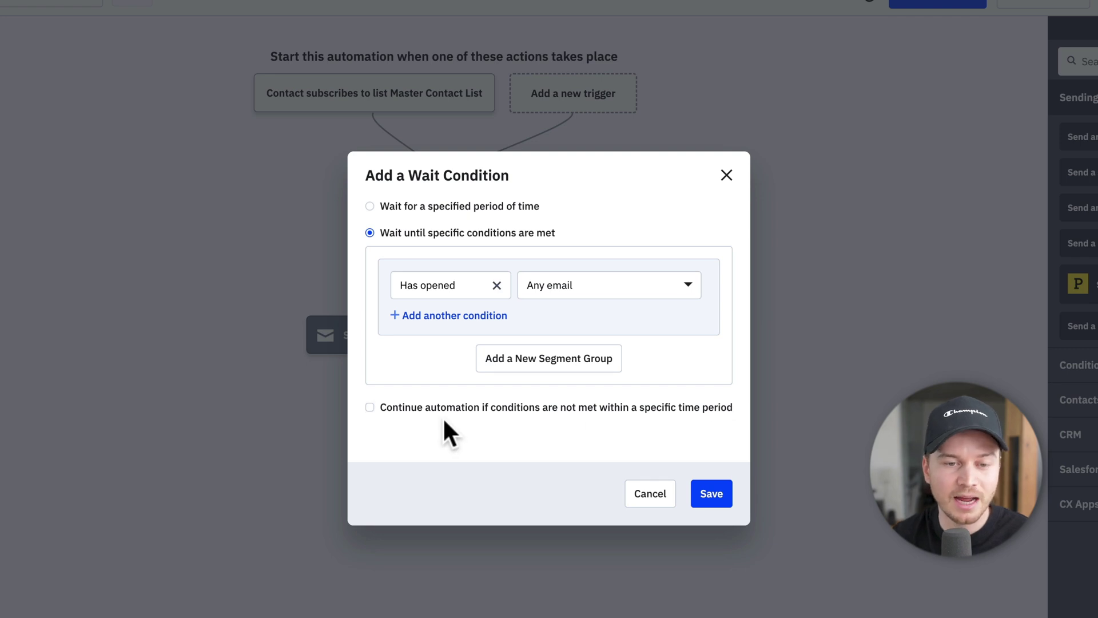
Step: Let the automation continue after 2 days if the wait conditions are not met, and save the wait
left_click(369, 407)
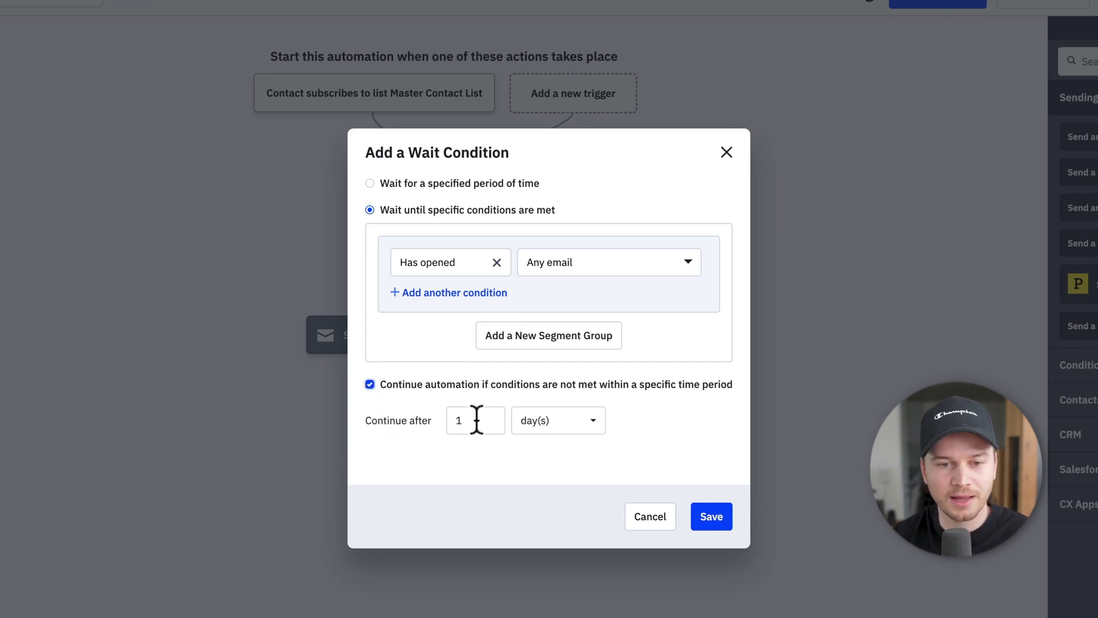
left_click_drag(475, 420, 445, 420)
type("2")
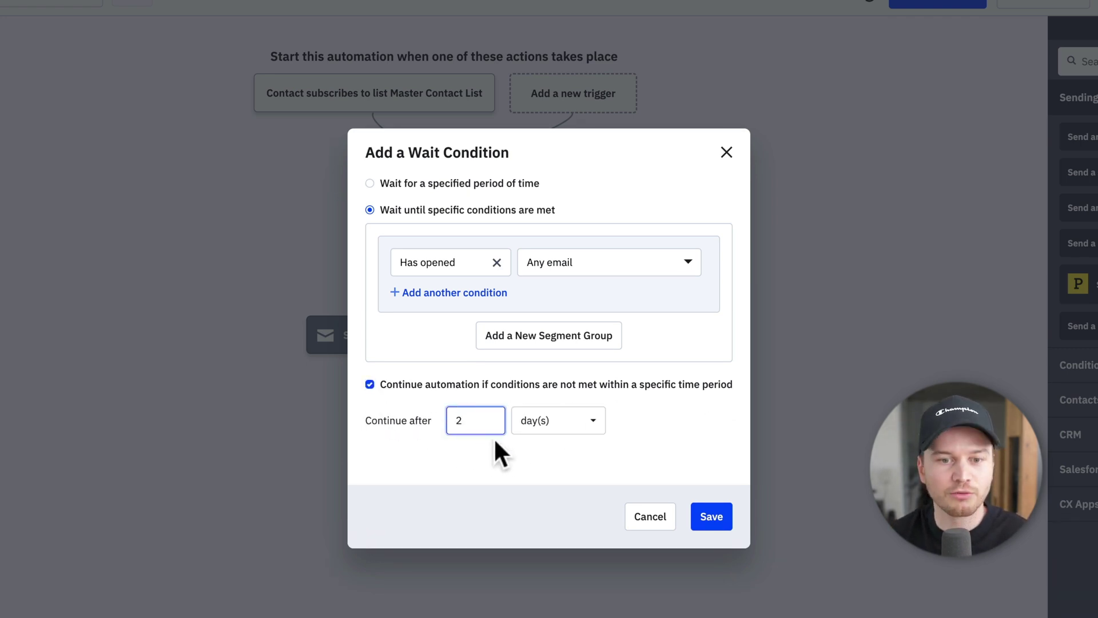
left_click(417, 396)
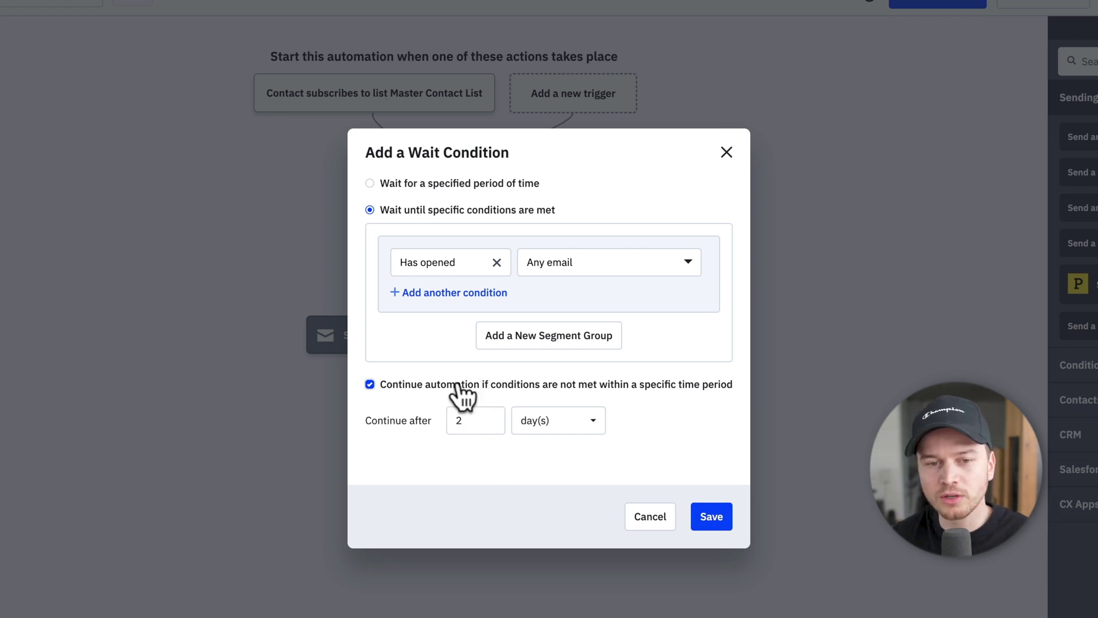
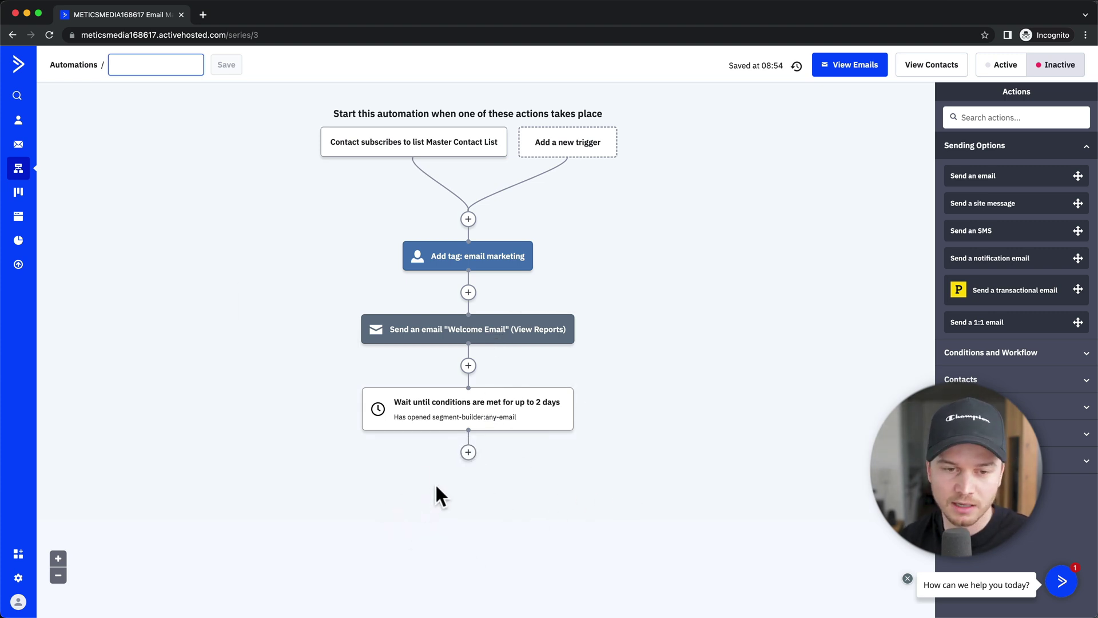
Step: Add an If/Else action after the 2-day wait that checks whether the contact has opened any email, and save it
left_click(468, 452)
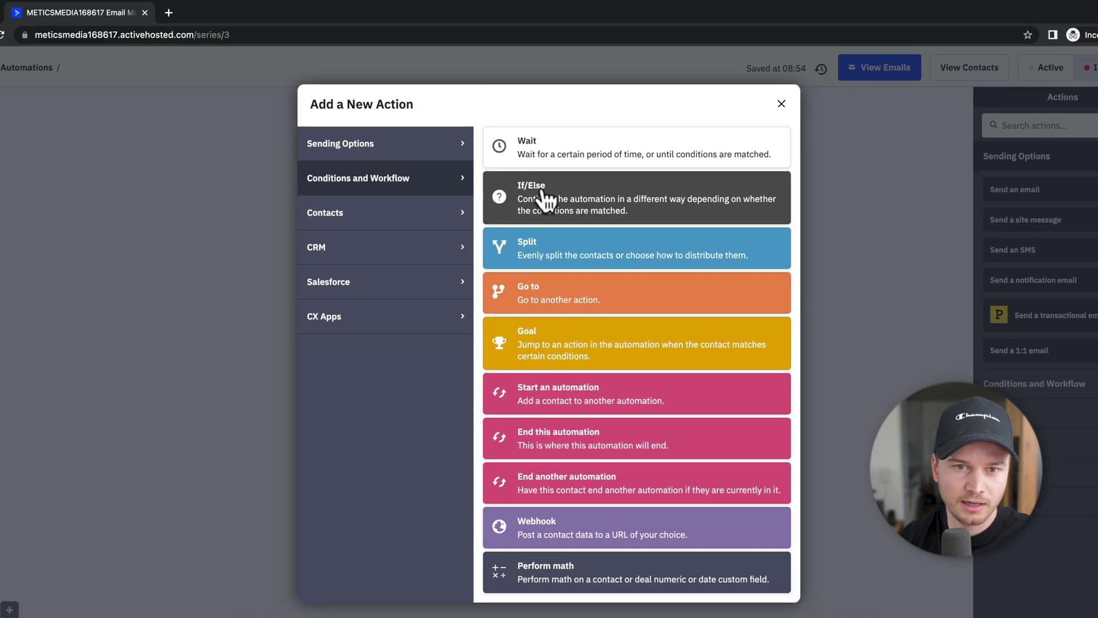
left_click(543, 200)
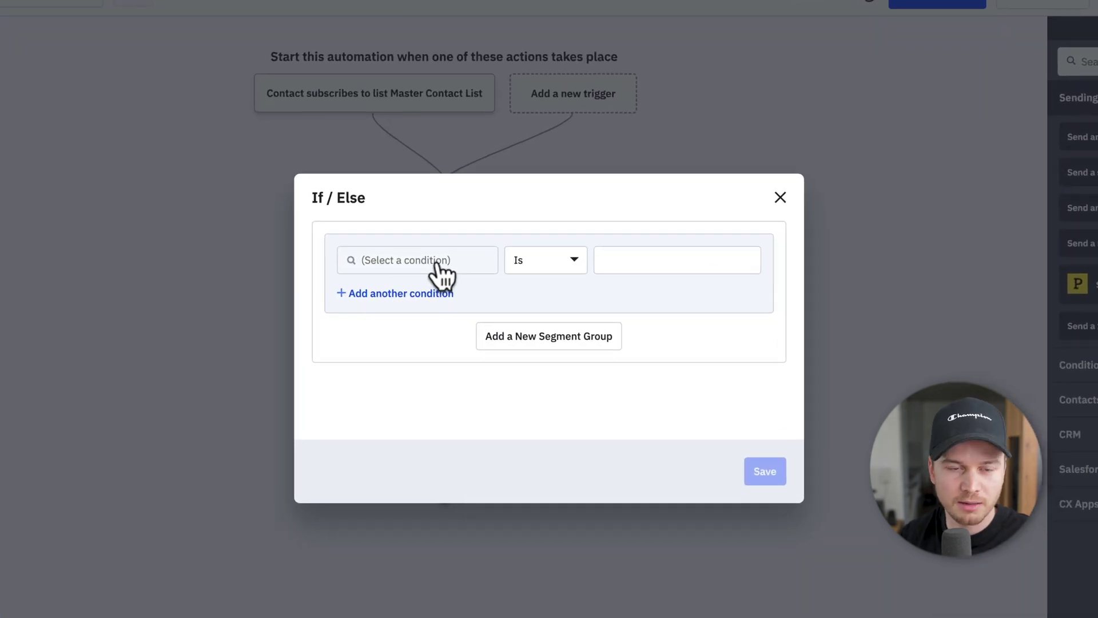
left_click(435, 262)
left_click(382, 325)
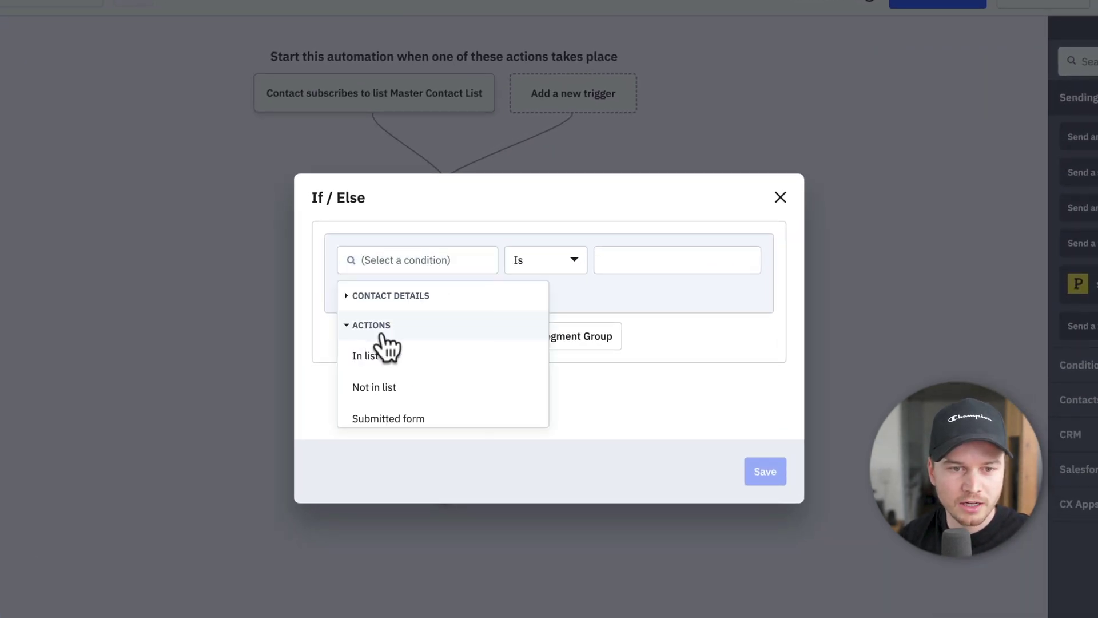
scroll(406, 370, "down", 2)
scroll(407, 378, "down", 1)
left_click(402, 375)
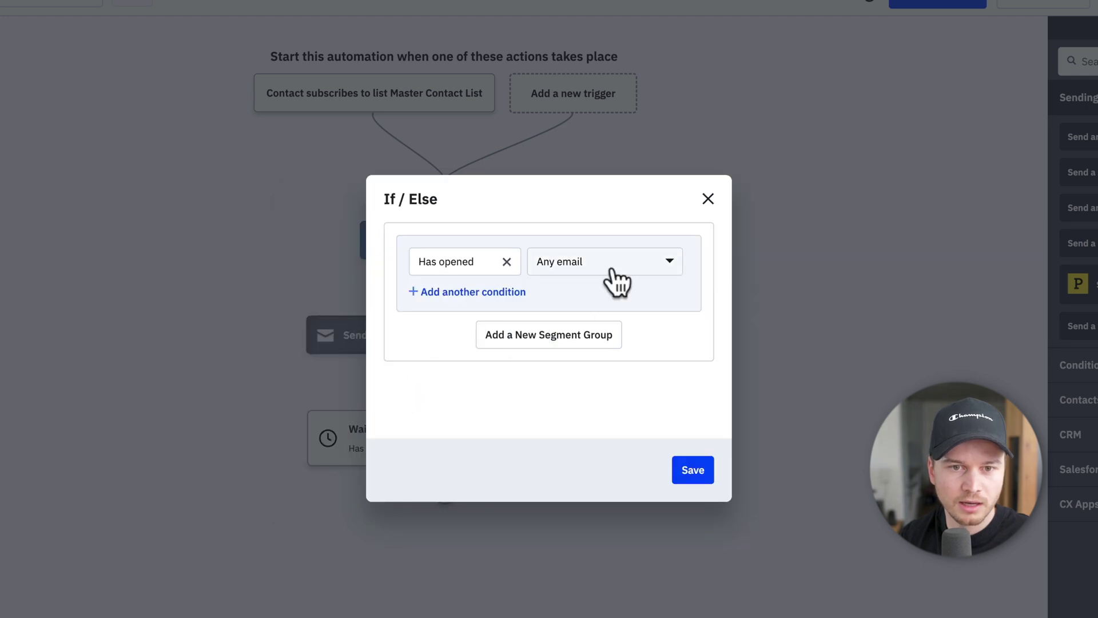
left_click(695, 471)
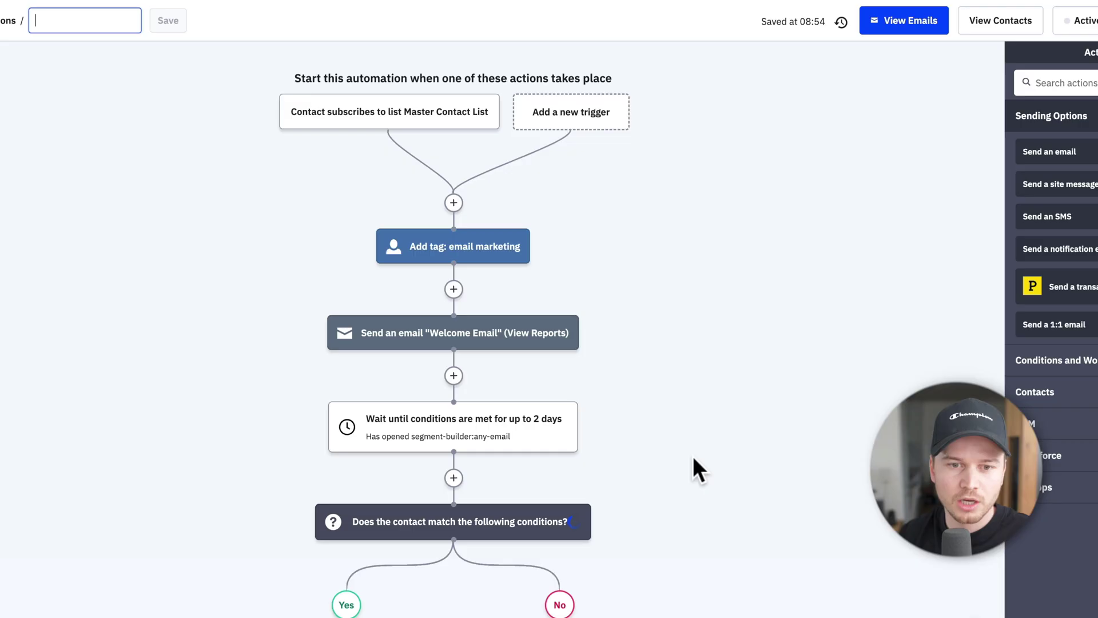
Step: Add a send-email action to the No branch, name the email "Welcome Email (Followup)", and start it with a template
scroll(652, 393, "down", 3)
scroll(550, 331, "down", 1)
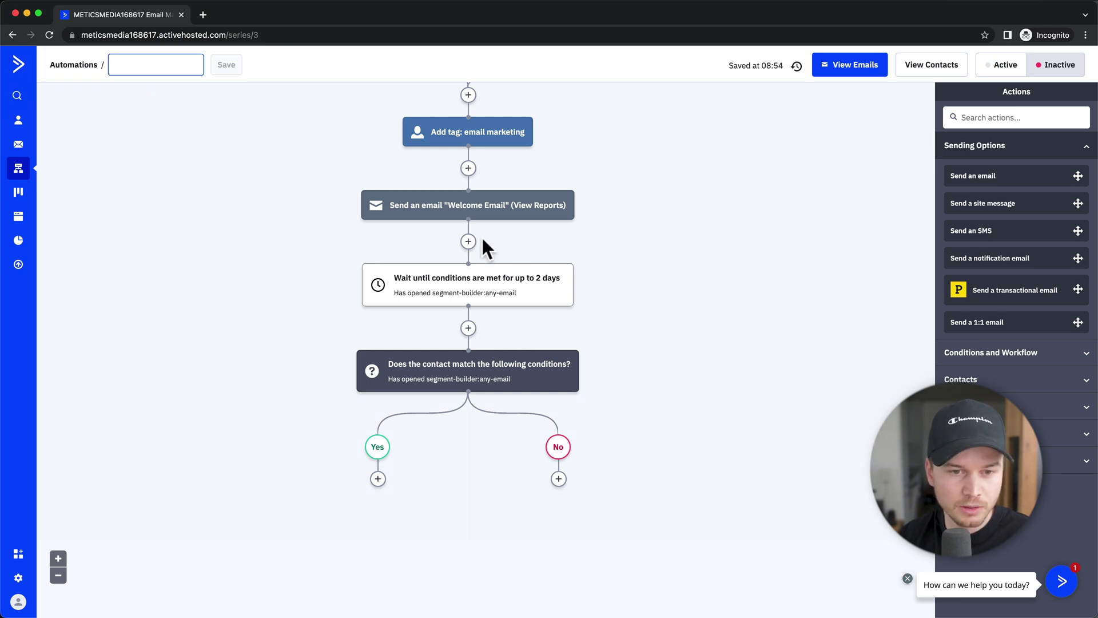
scroll(593, 397, "down", 1)
mouse_move(451, 375)
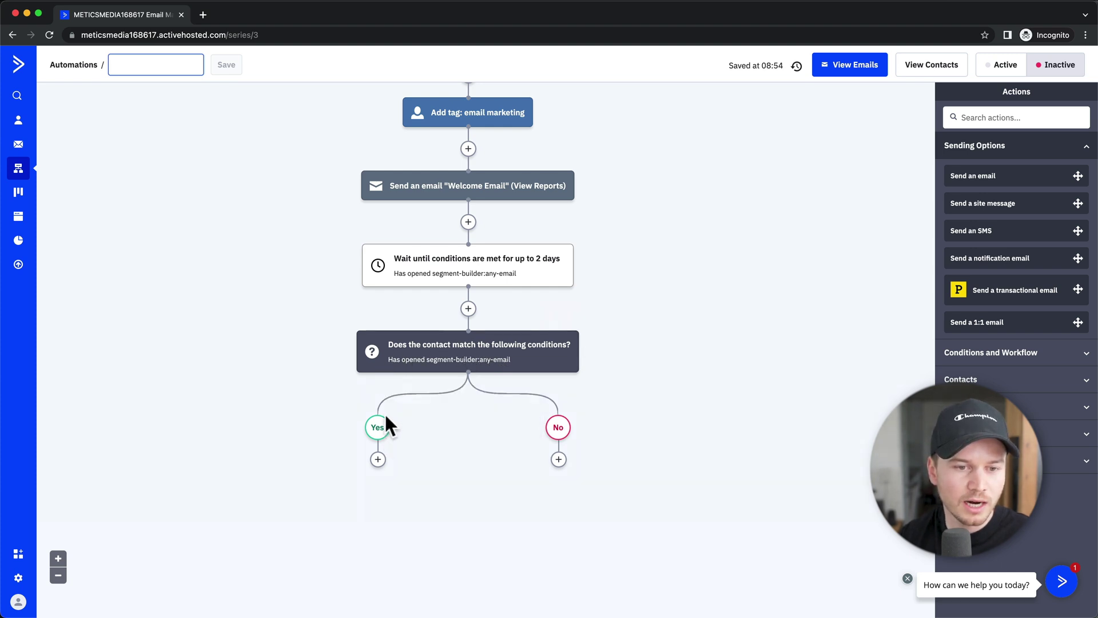
scroll(378, 414, "down", 1)
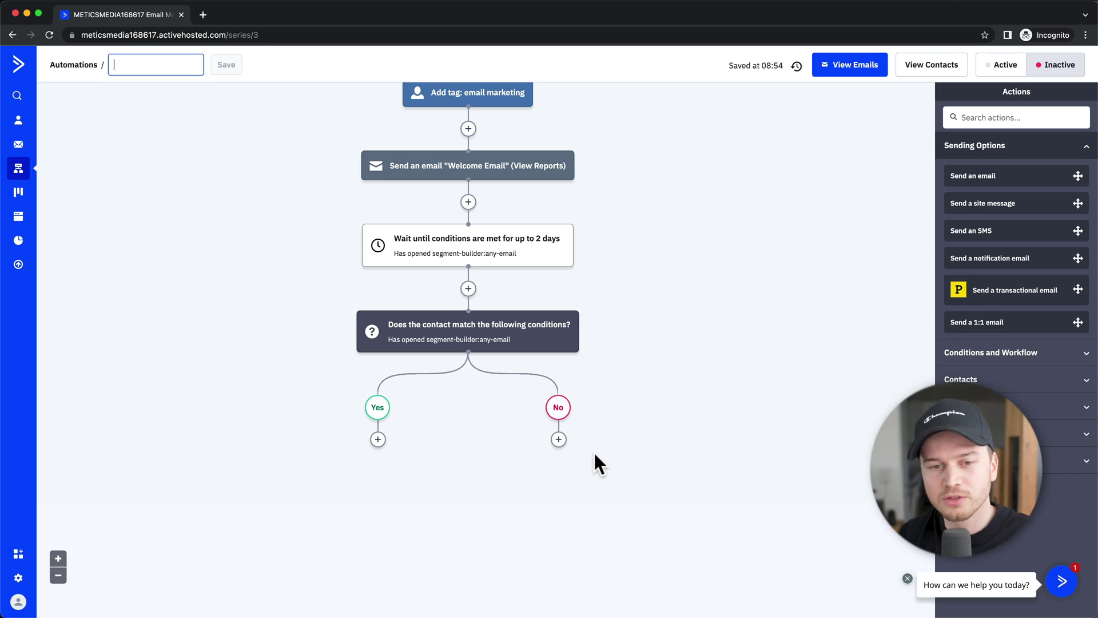
left_click(559, 439)
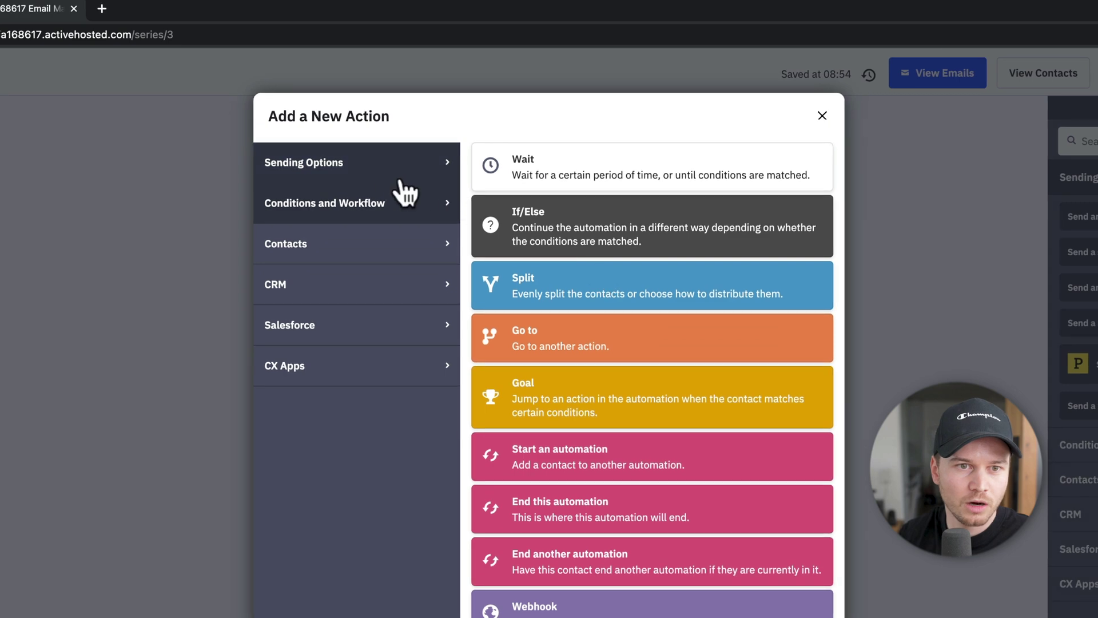
mouse_move(378, 167)
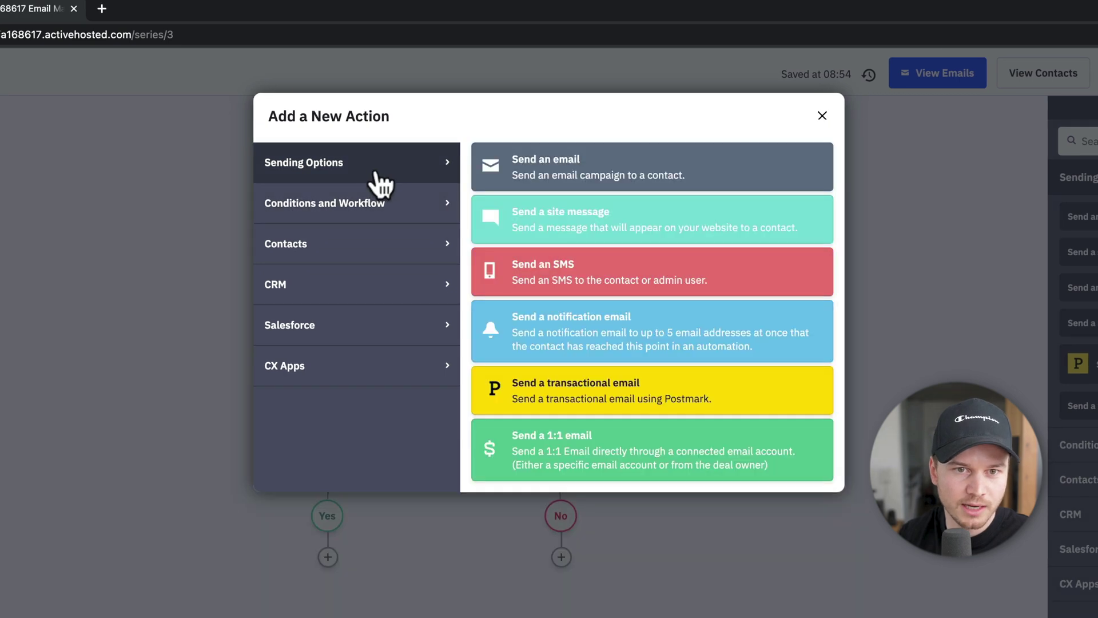
left_click(568, 186)
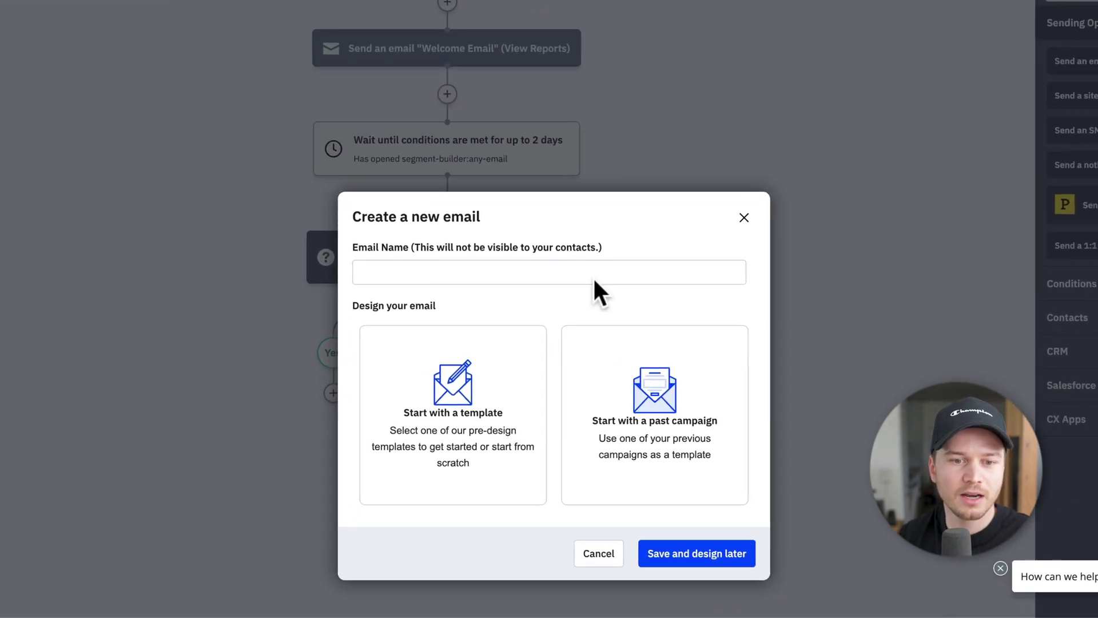
left_click(434, 274)
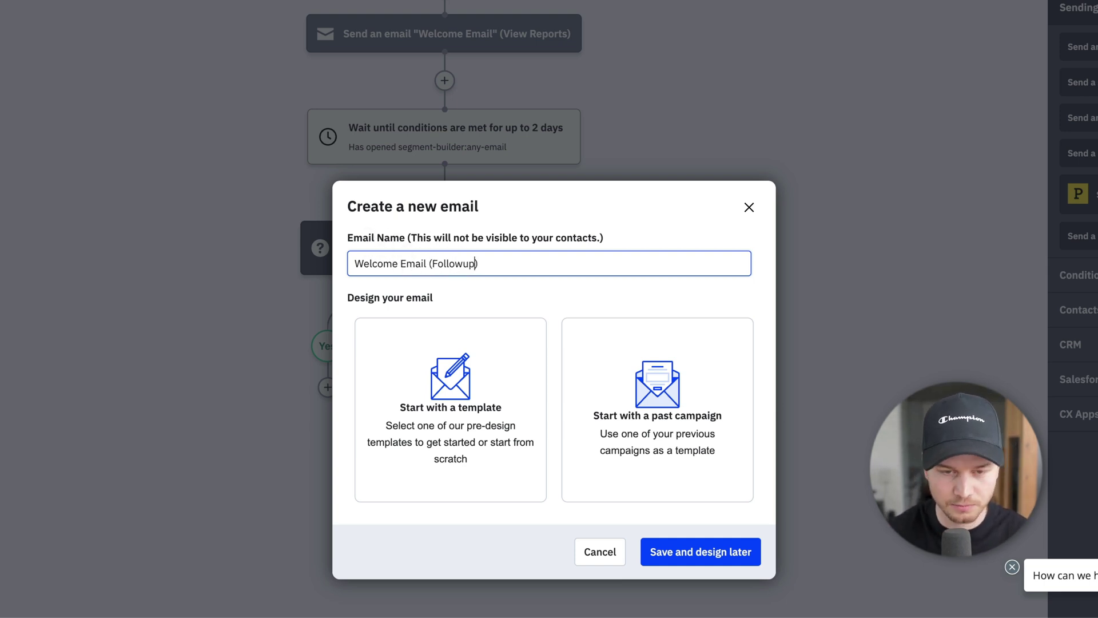
left_click(463, 395)
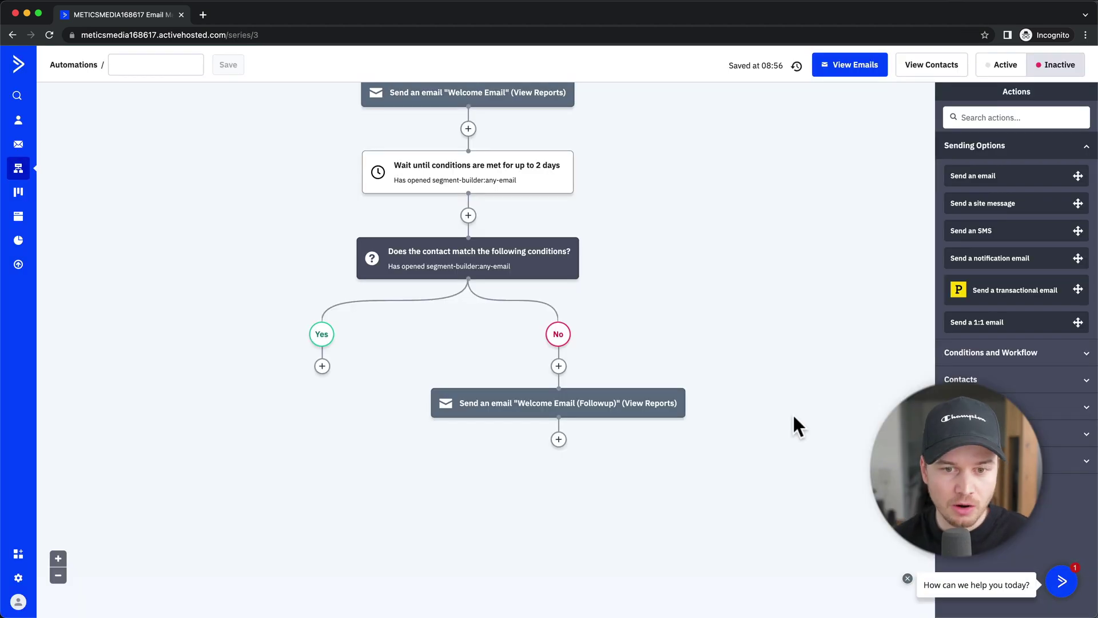
Step: Add a wait action after the follow-up email that waits until the contact has opened any email
mouse_move(659, 401)
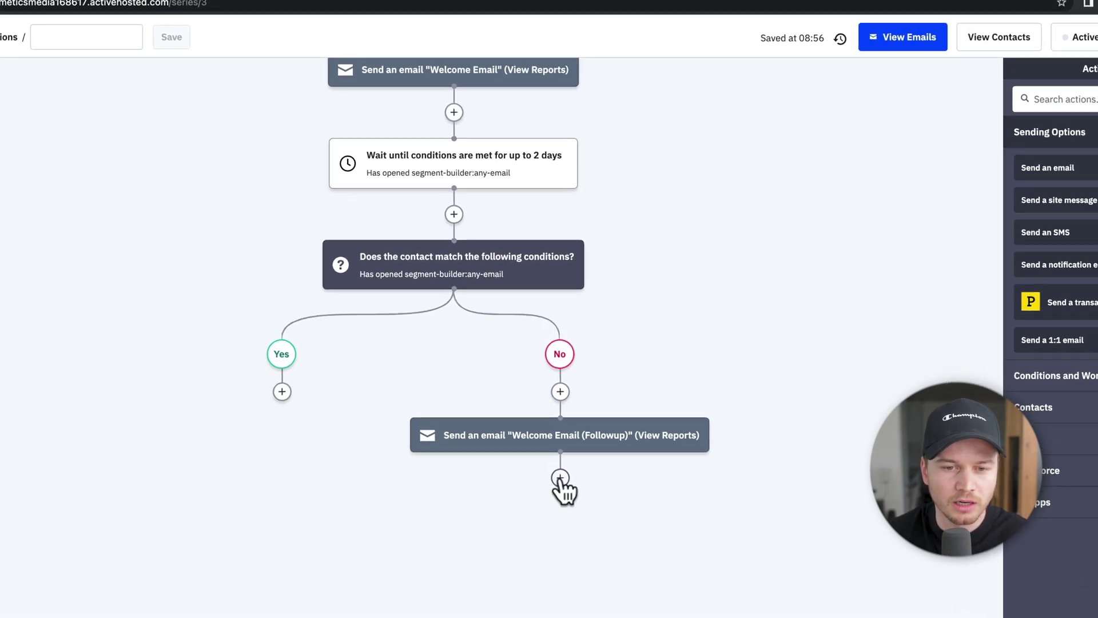
left_click(560, 477)
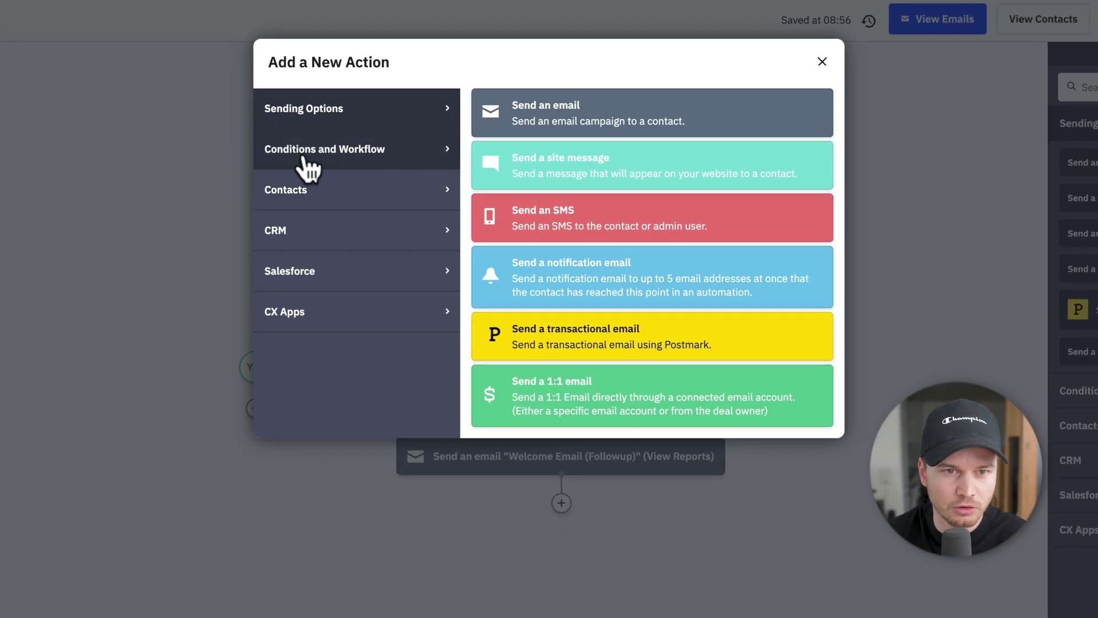
left_click(306, 163)
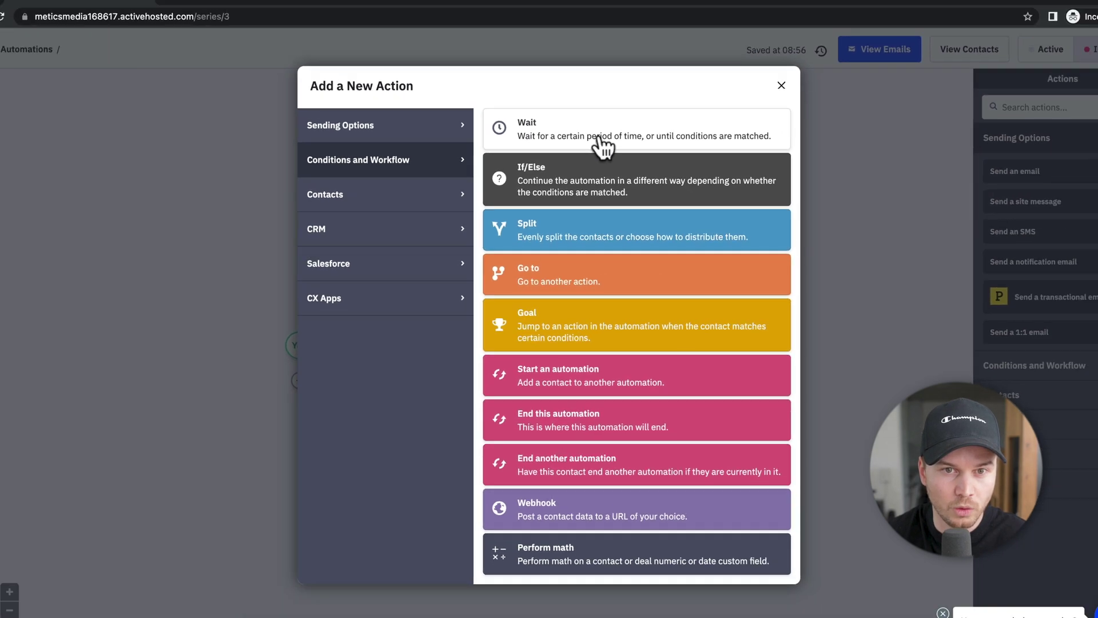
left_click(609, 134)
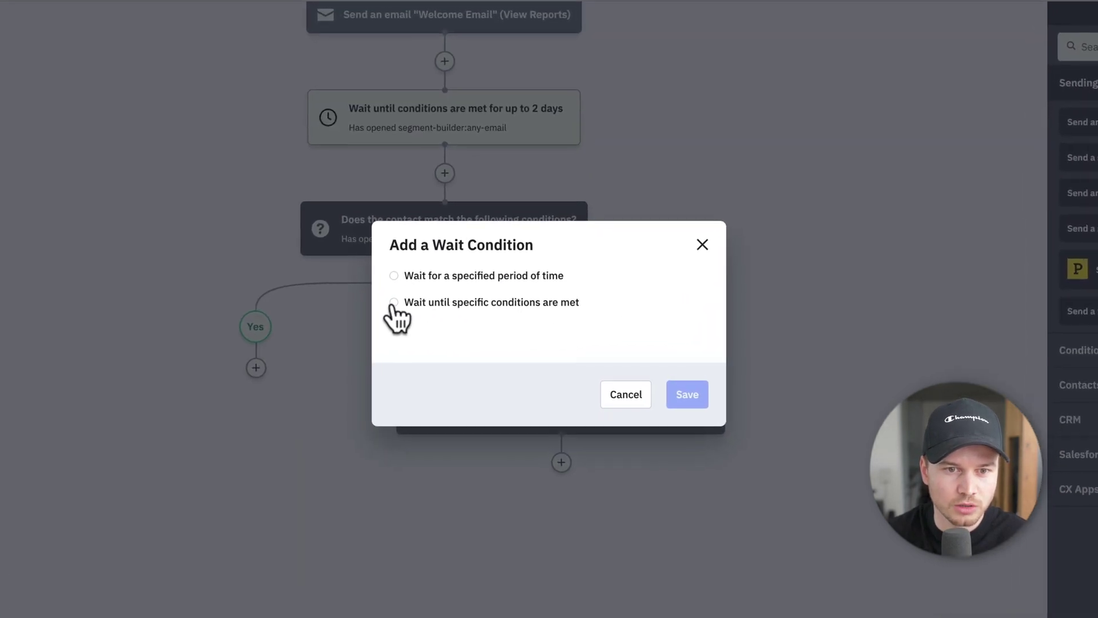
left_click(393, 304)
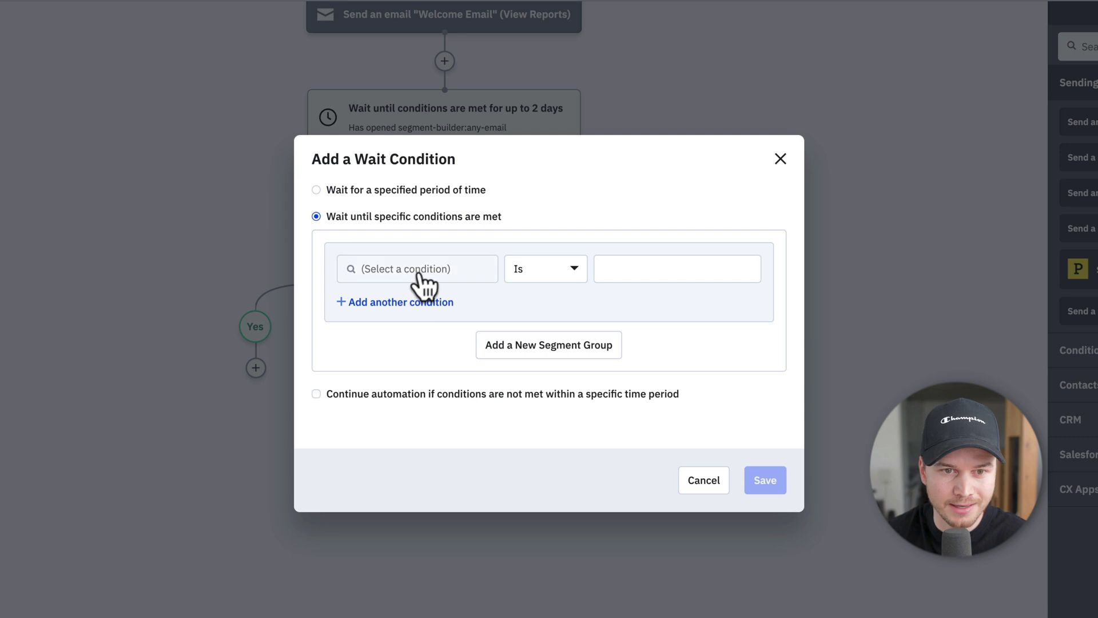
left_click(423, 280)
left_click(385, 336)
scroll(393, 383, "down", 2)
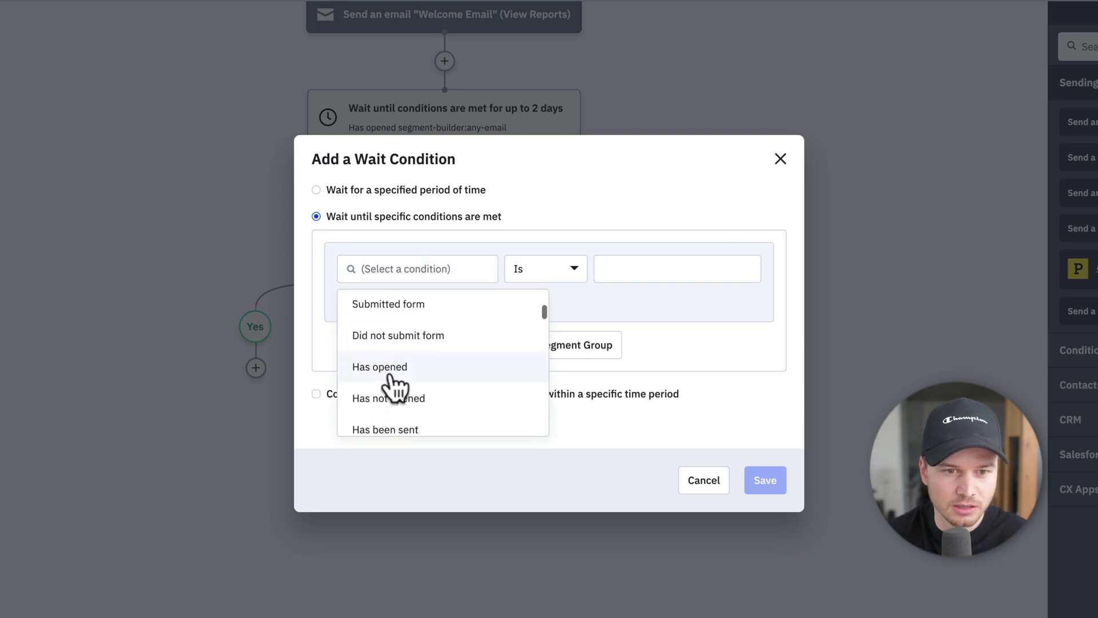
left_click(390, 372)
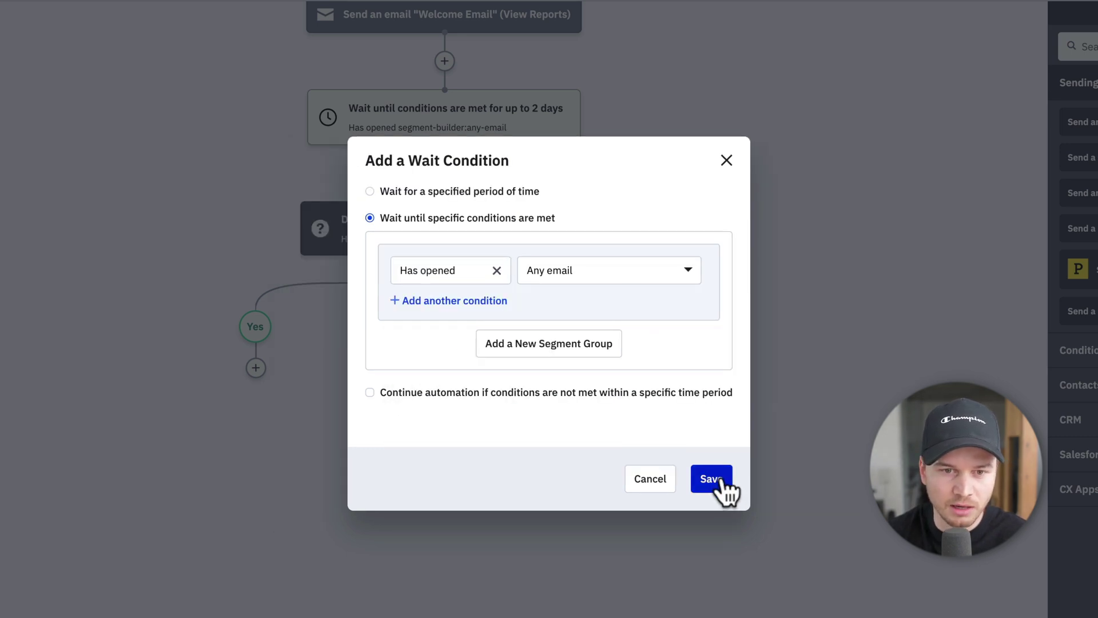
Step: Let the automation continue after 7 days if the follow-up wait conditions are not met, and save the wait
left_click(370, 392)
double_click(480, 400)
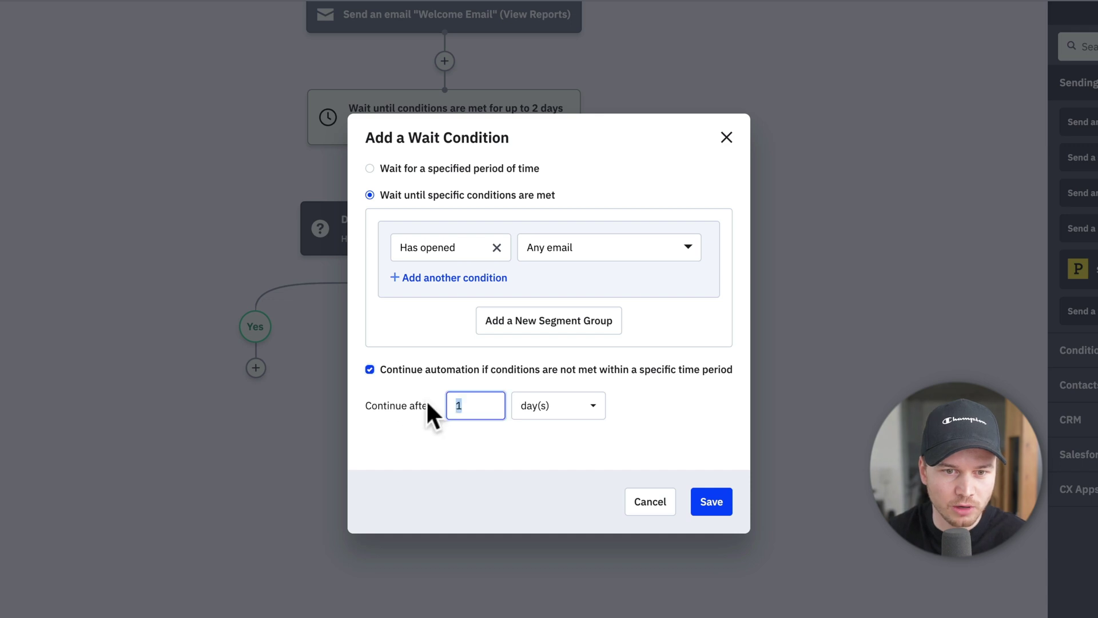
type("5")
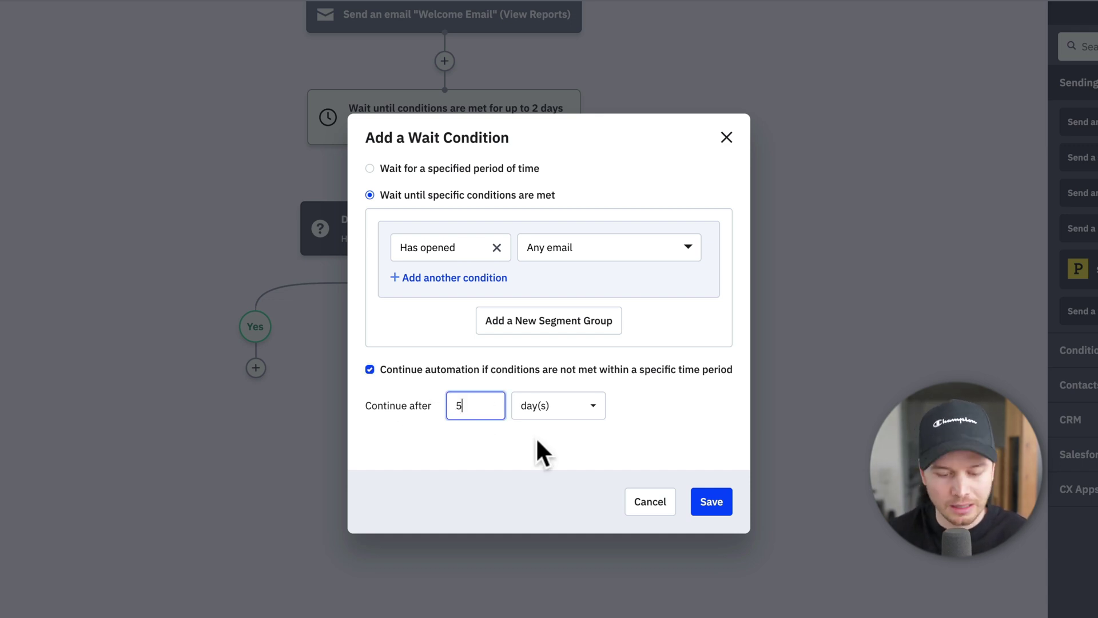
key("BackSpace")
type("7")
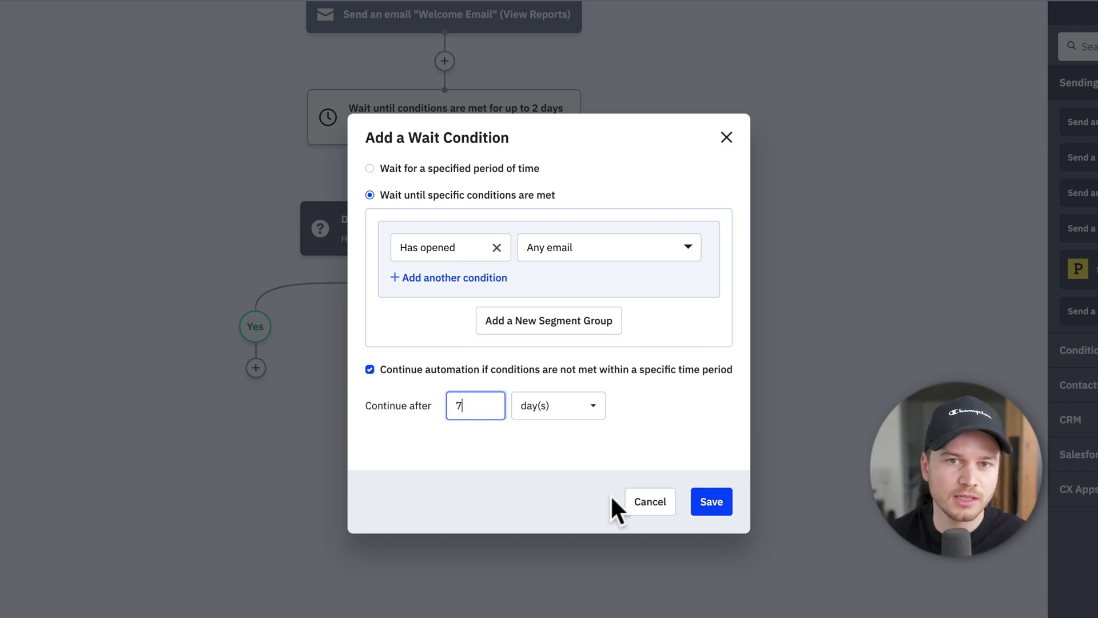
left_click(545, 474)
left_click(715, 500)
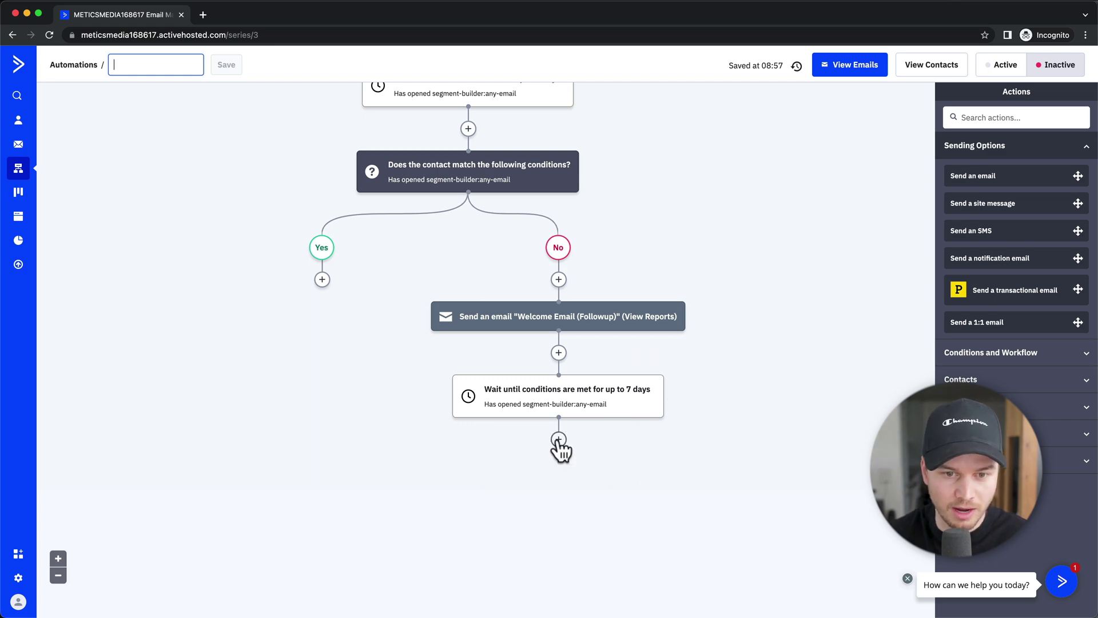
Step: Add an If/Else action after the 7-day wait with the condition that any email has been opened, and save it
left_click(558, 440)
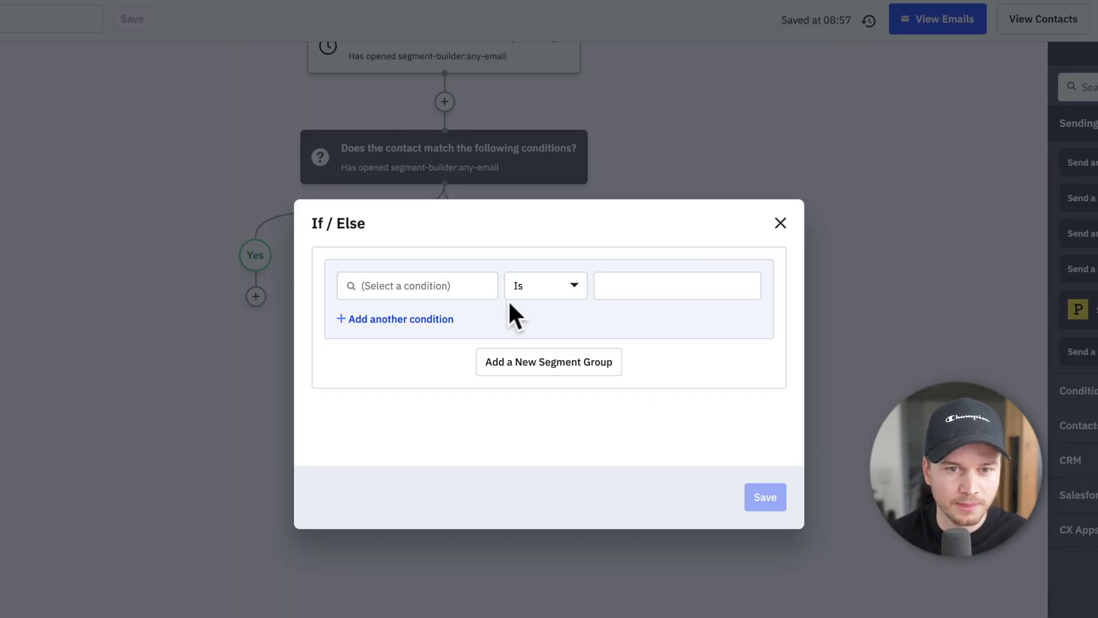
left_click(489, 289)
left_click(458, 351)
scroll(418, 414, "down", 1)
scroll(418, 422, "down", 1)
left_click(417, 423)
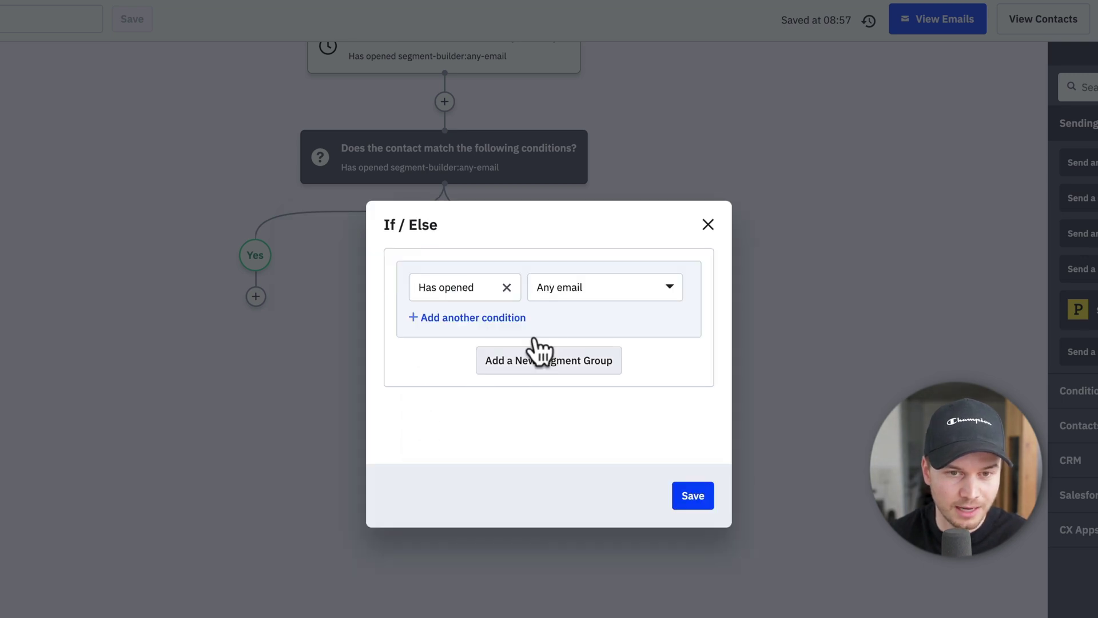
left_click(704, 498)
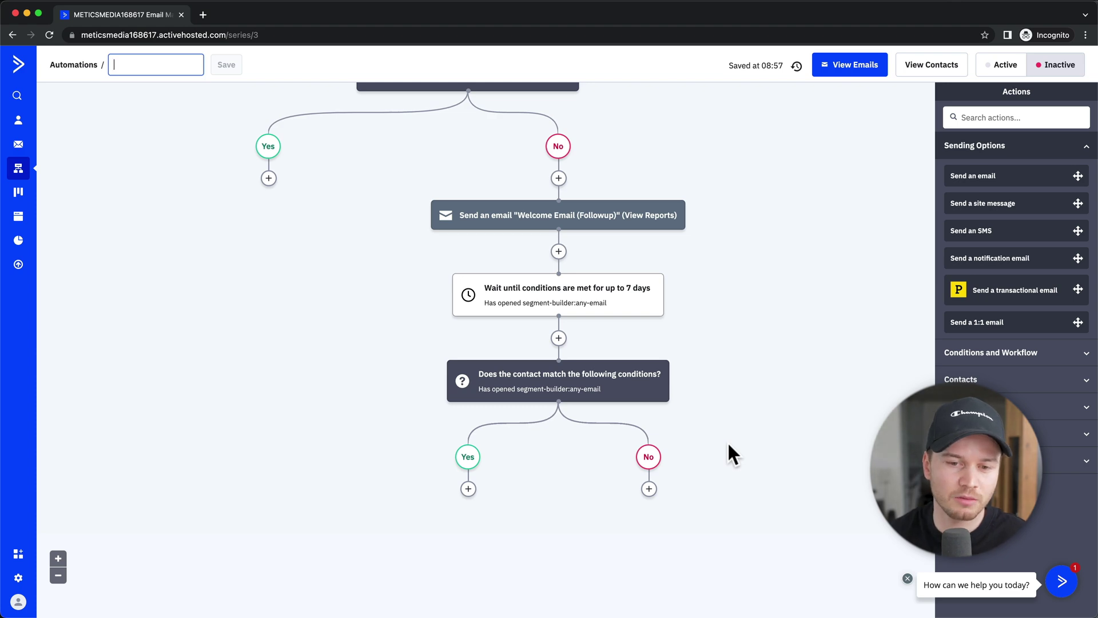
Step: Add an unsubscribe action to the second condition's No branch that unsubscribes contacts from all lists, and save it
left_click(649, 489)
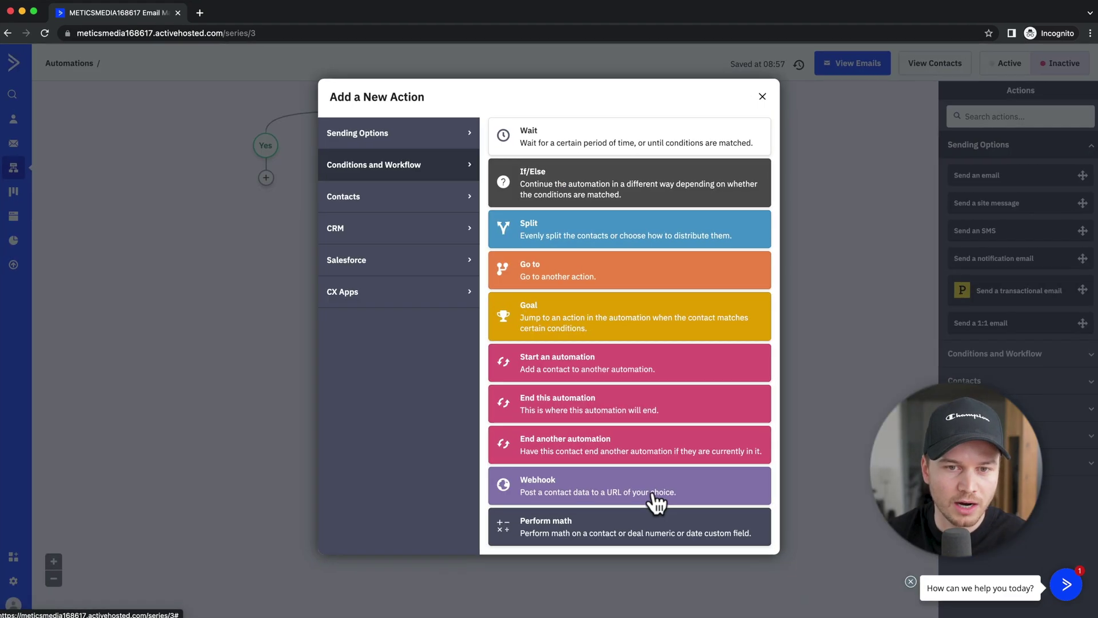
left_click(428, 199)
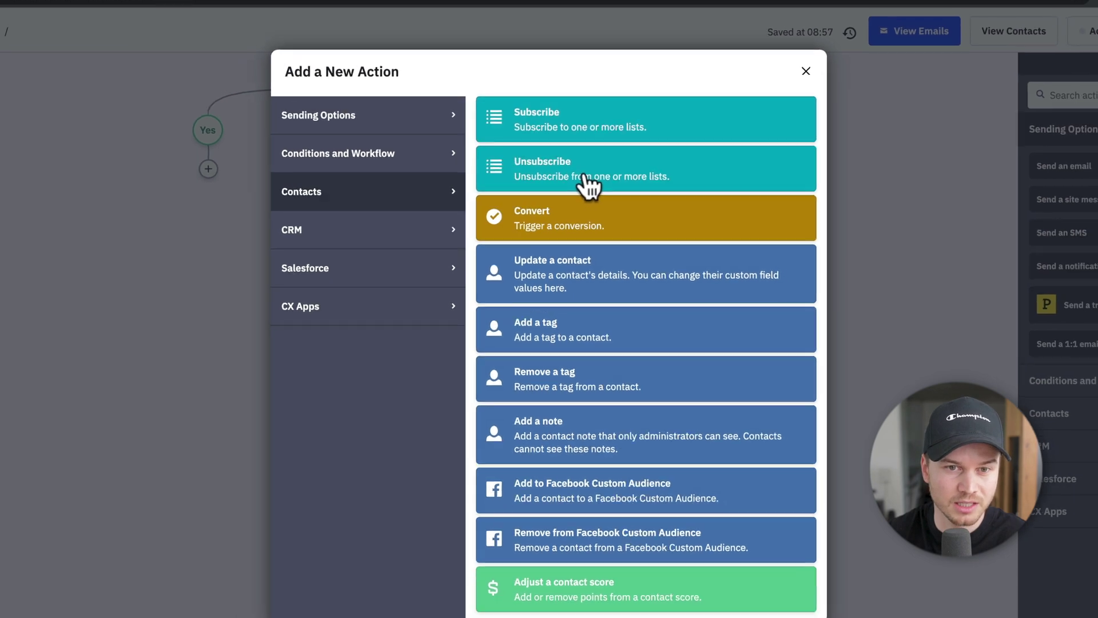
left_click(595, 189)
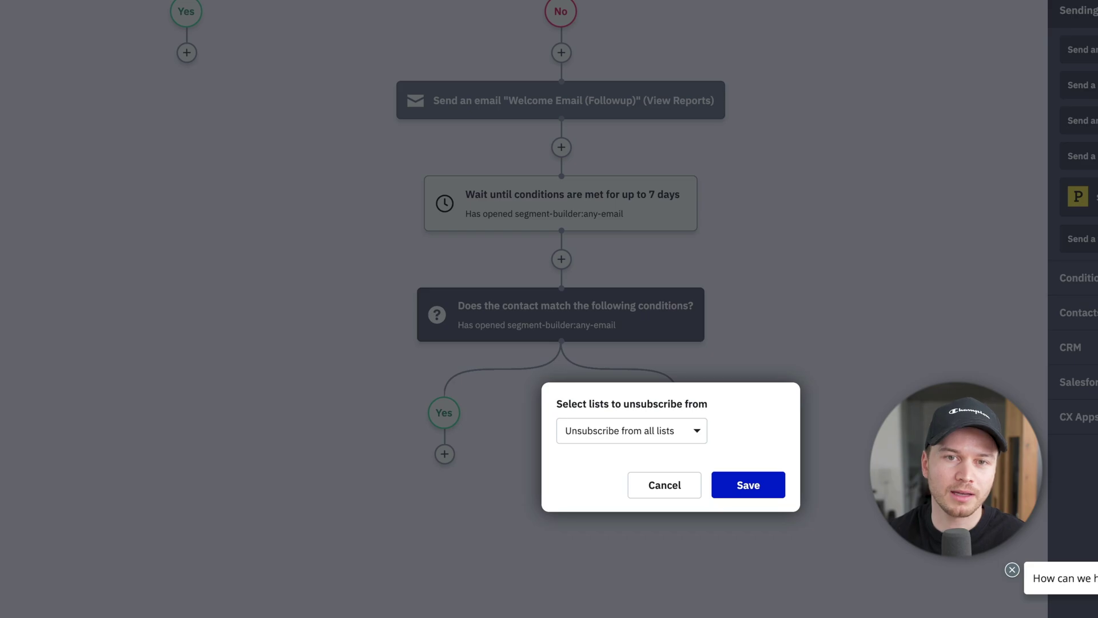
left_click(748, 485)
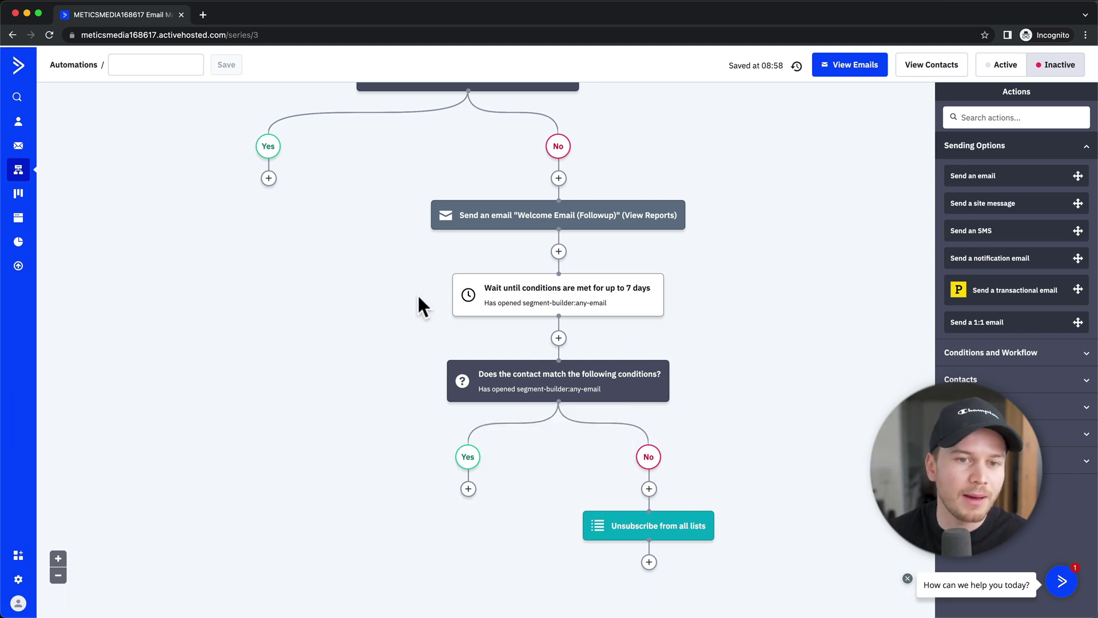
scroll(401, 309, "up", 3)
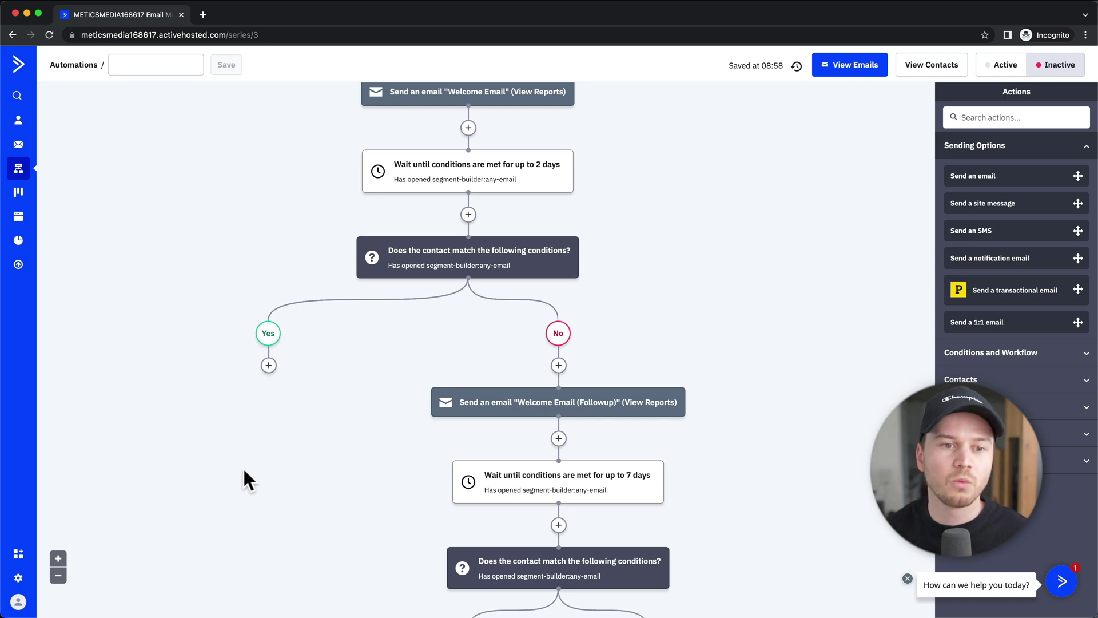
scroll(243, 466, "down", 1)
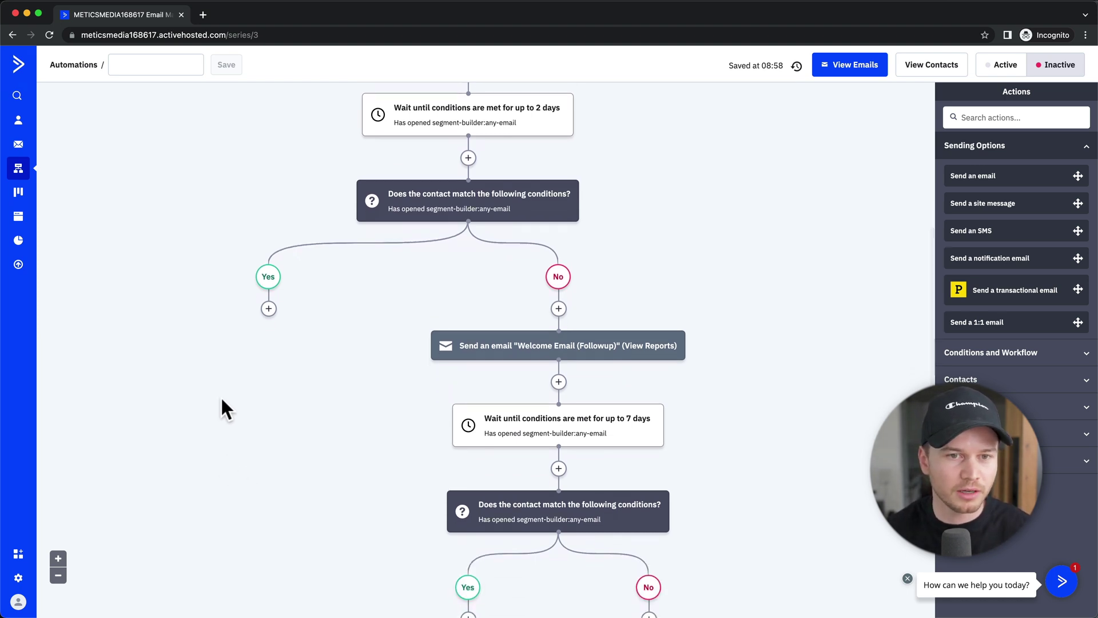
mouse_move(484, 207)
scroll(434, 313, "up", 2)
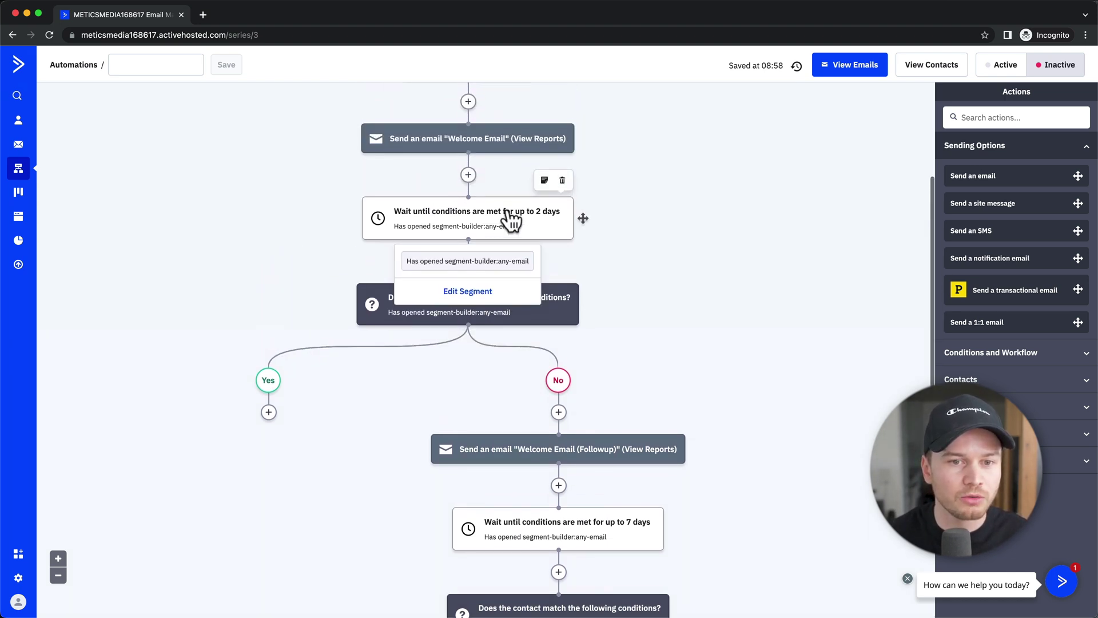
scroll(503, 229, "down", 1)
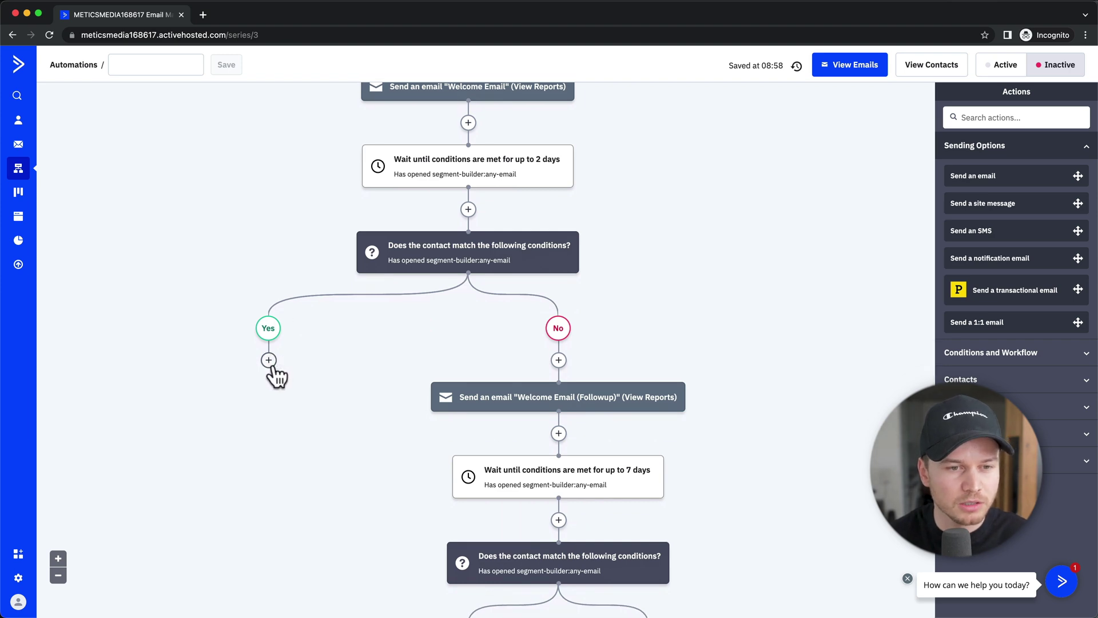
Step: Add a wait action of 1 day to the first condition's Yes branch, and save it
scroll(273, 367, "down", 1)
left_click(269, 333)
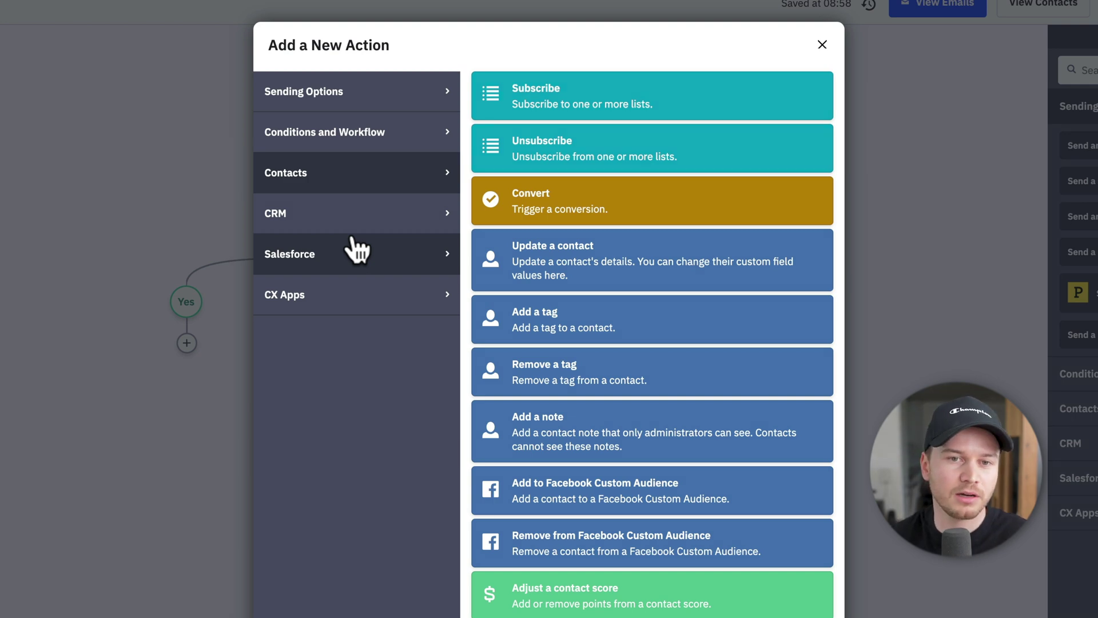
left_click(344, 108)
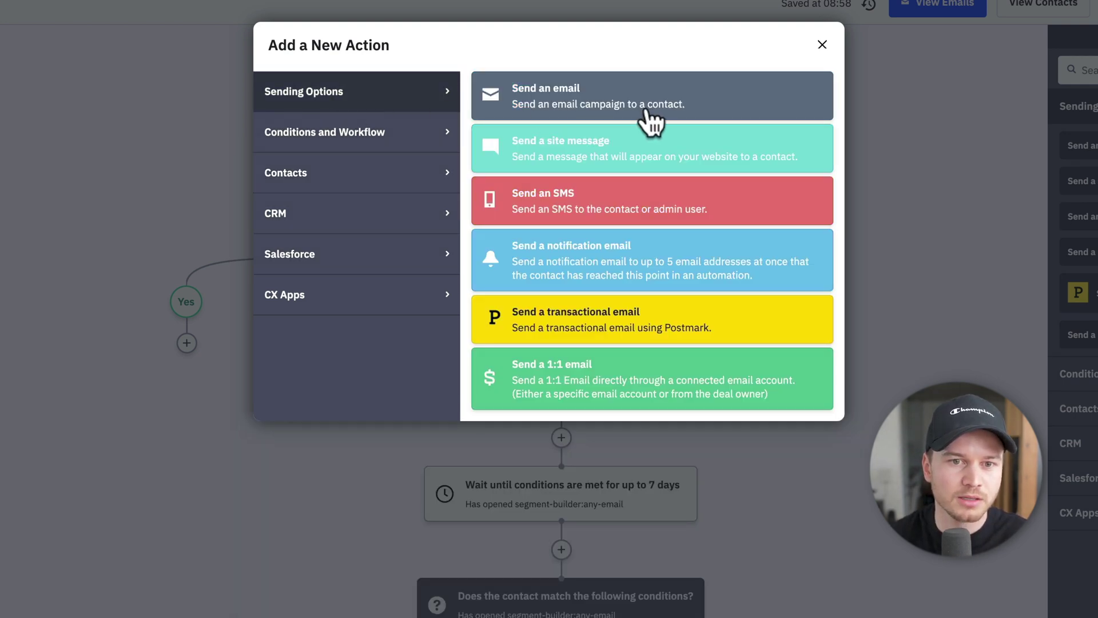
left_click(342, 137)
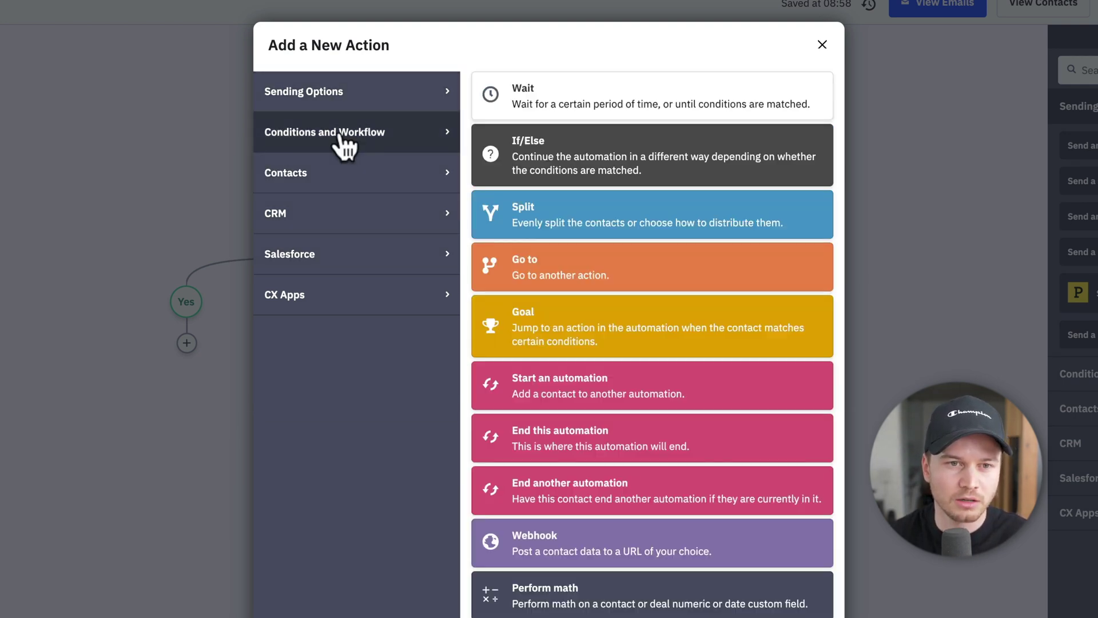
left_click(630, 100)
left_click(394, 299)
left_click(417, 309)
type("1")
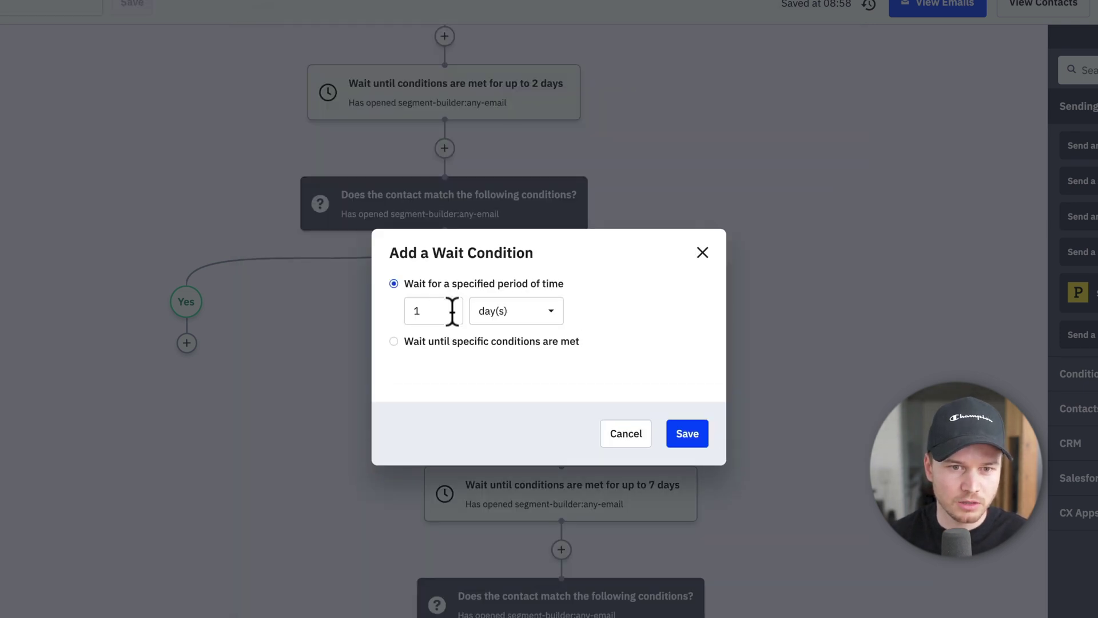
left_click(684, 435)
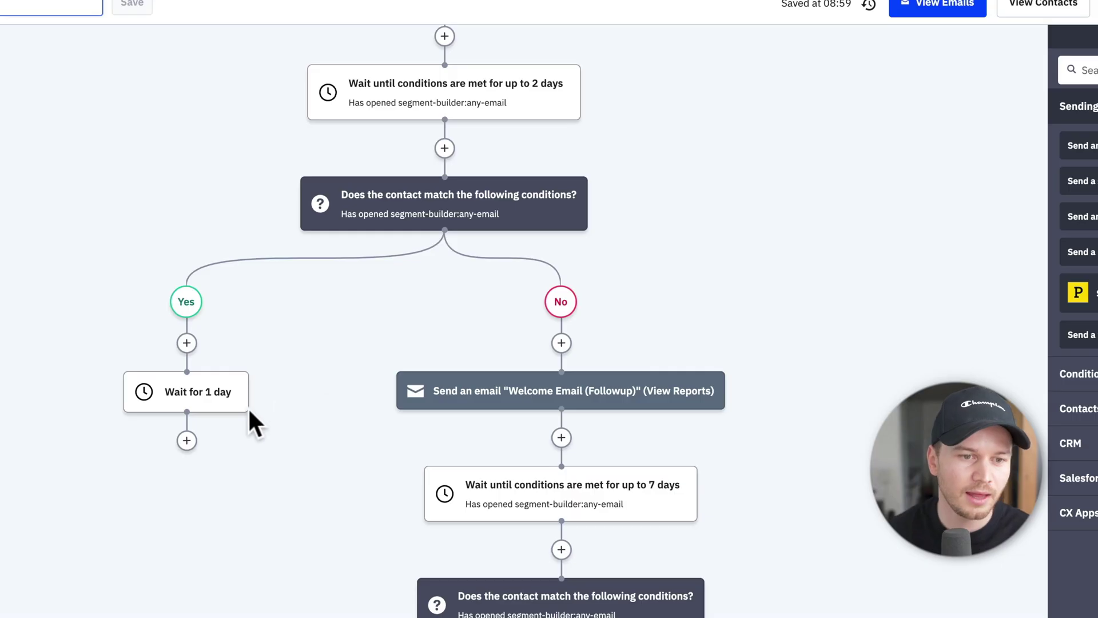
Step: Add a send email action after the 1-day wait for "Welcome Sequence Email 2" using Predictive Send
left_click(187, 441)
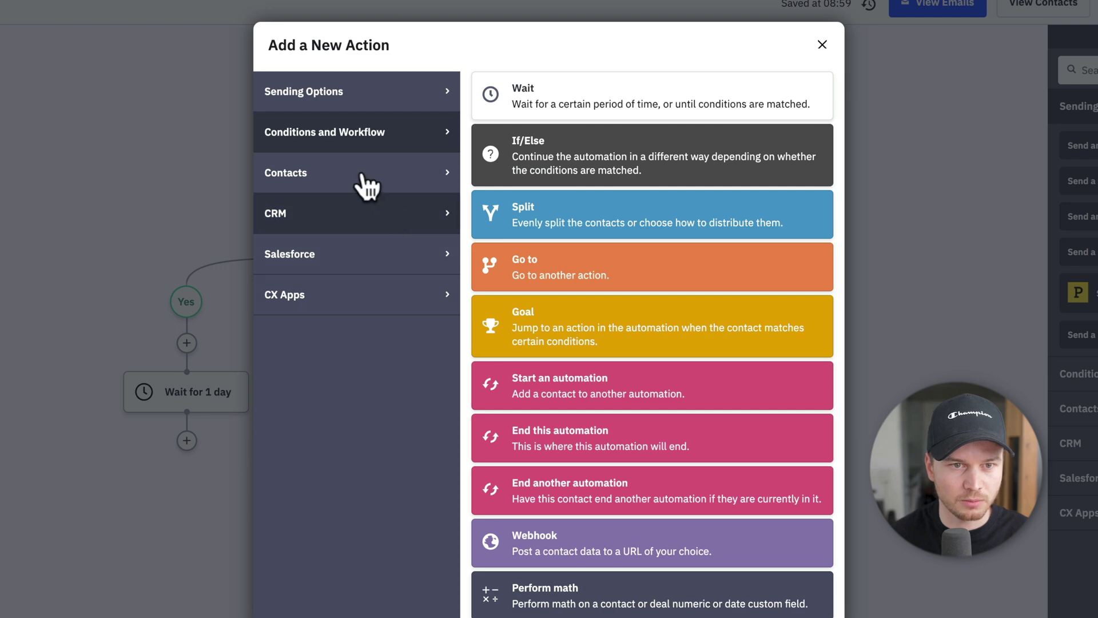
left_click(349, 100)
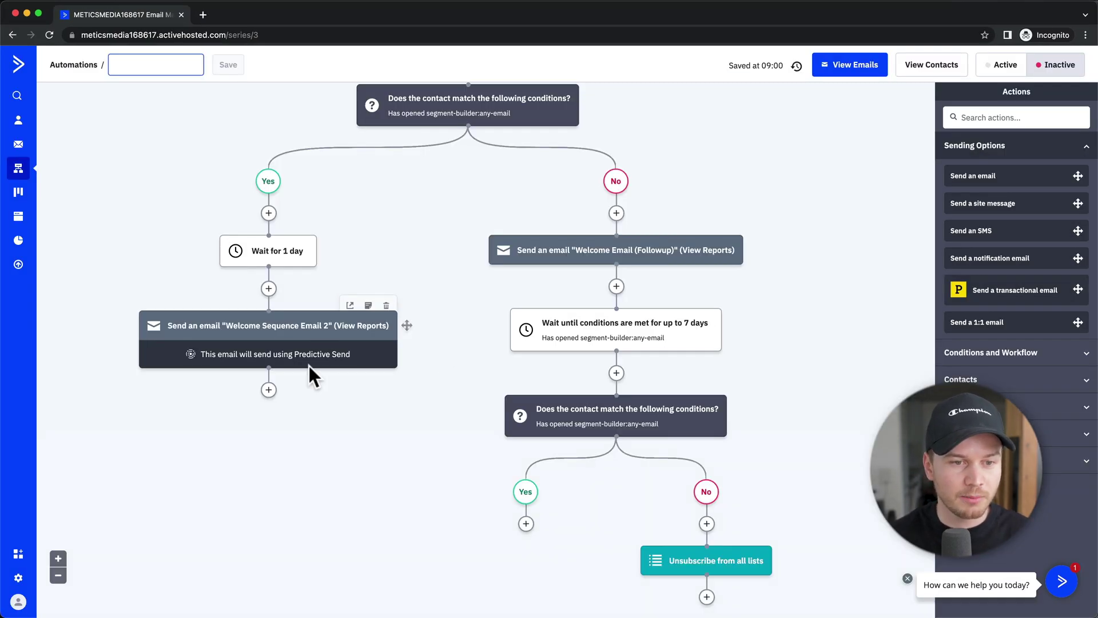
Step: Add a wait action of 2 days after the "Welcome Sequence Email 2" email, and save it
left_click(269, 390)
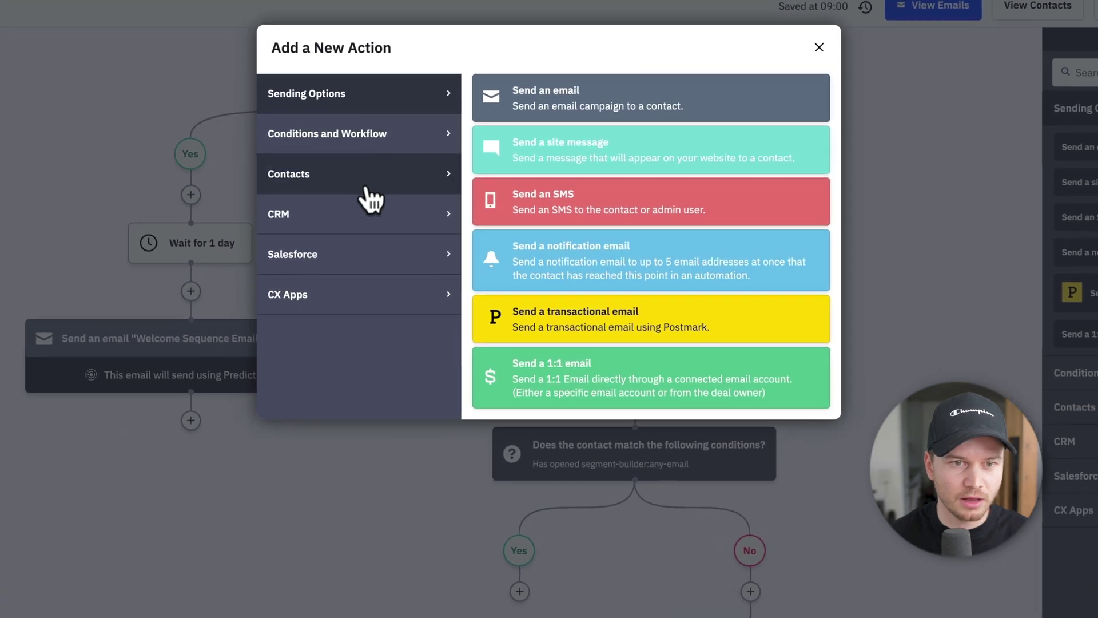
left_click(435, 152)
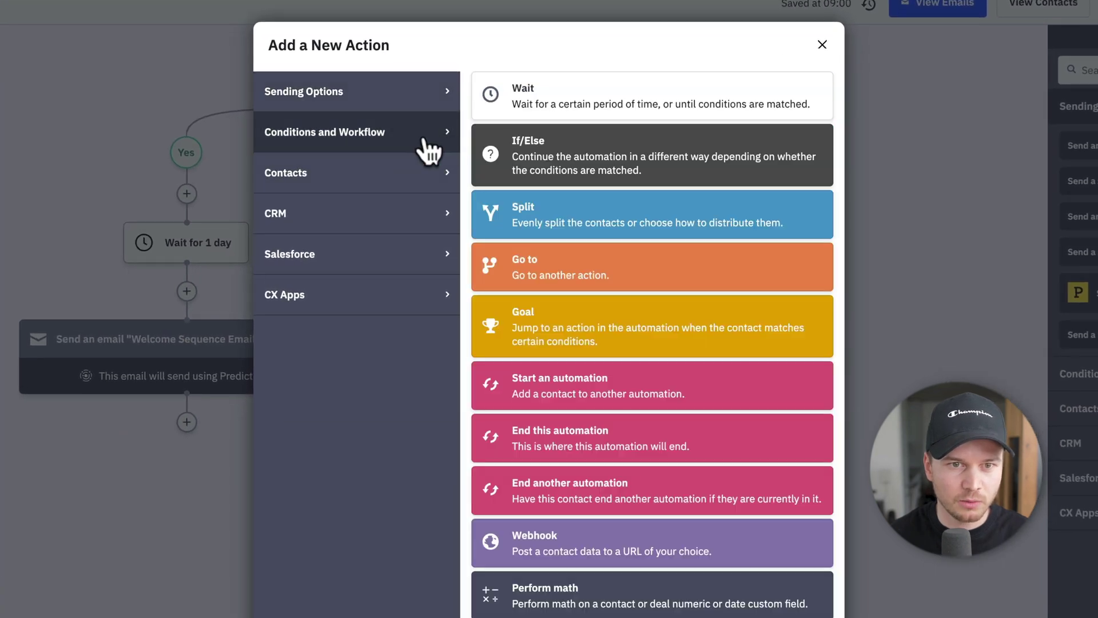
left_click(551, 109)
left_click(433, 304)
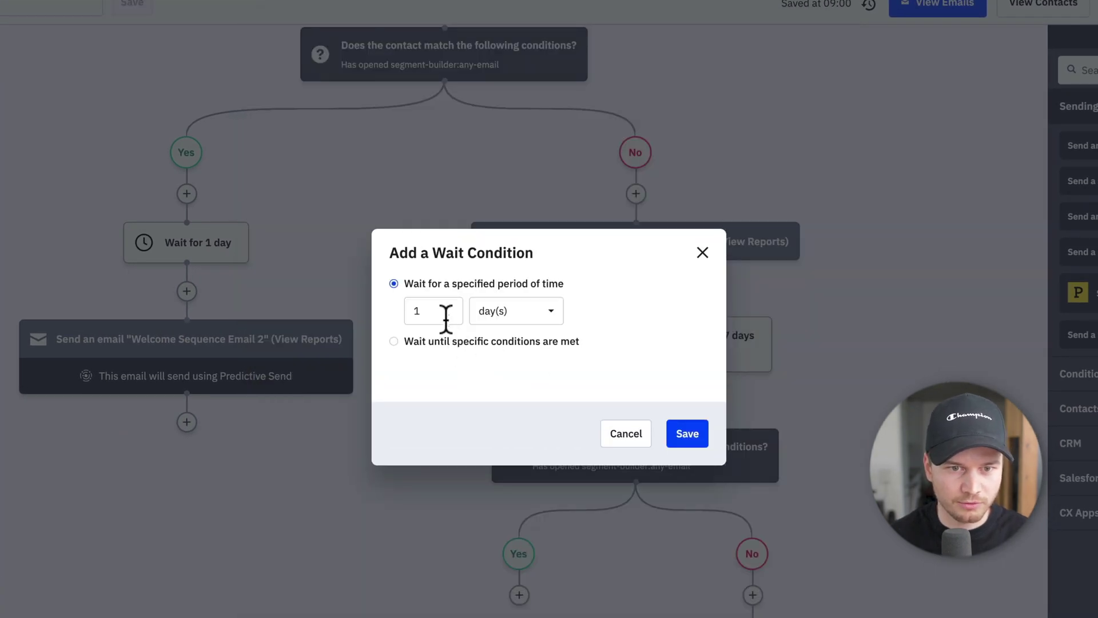
double_click(407, 312)
type("2")
left_click(686, 432)
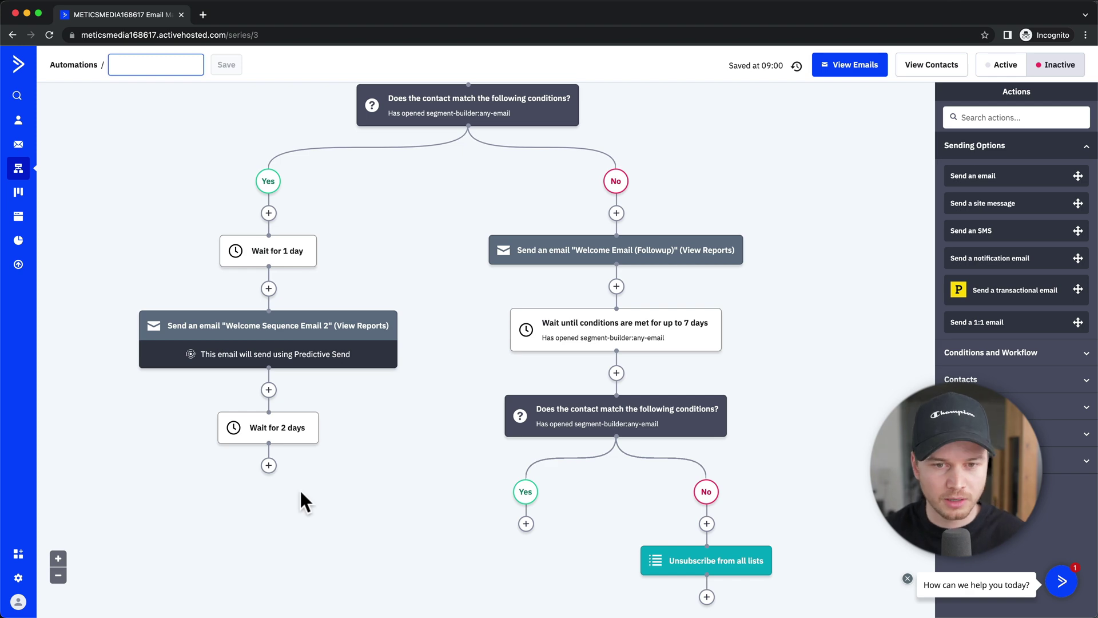
Step: Add a Go to action to the second condition's Yes branch and connect it to the 1-day wait in the first Yes branch
scroll(568, 437, "down", 1)
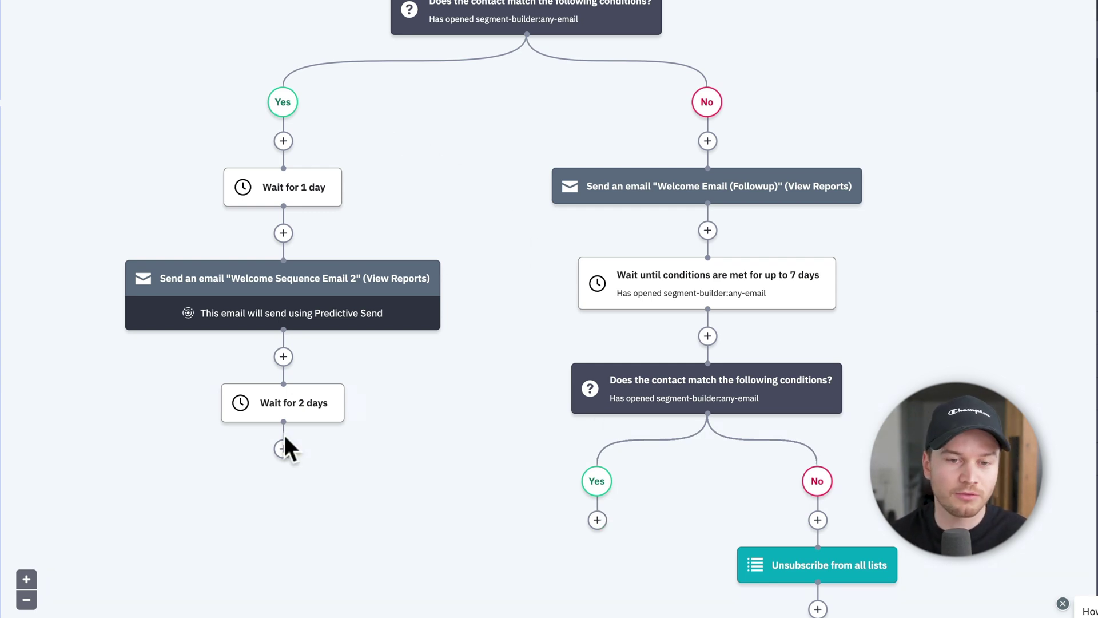
left_click(598, 519)
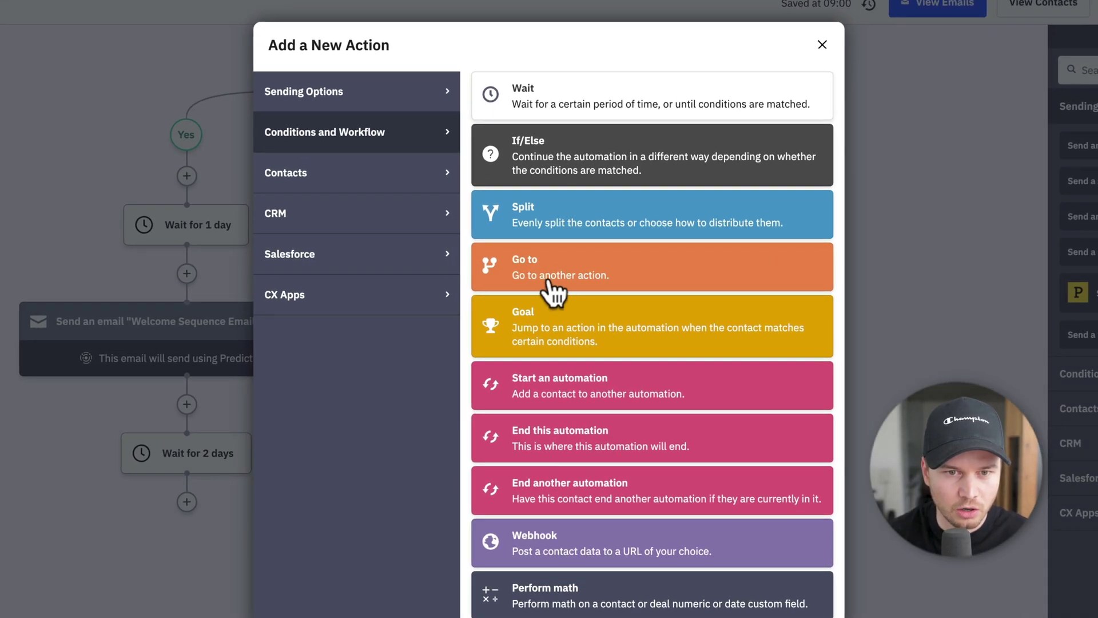
left_click(549, 282)
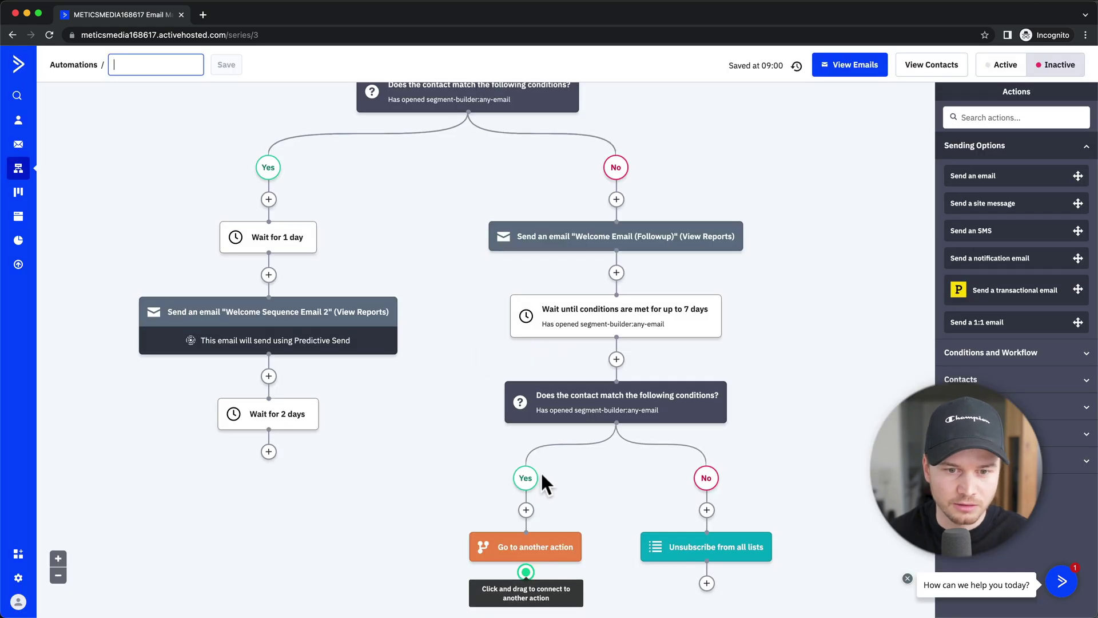
scroll(542, 478, "down", 1)
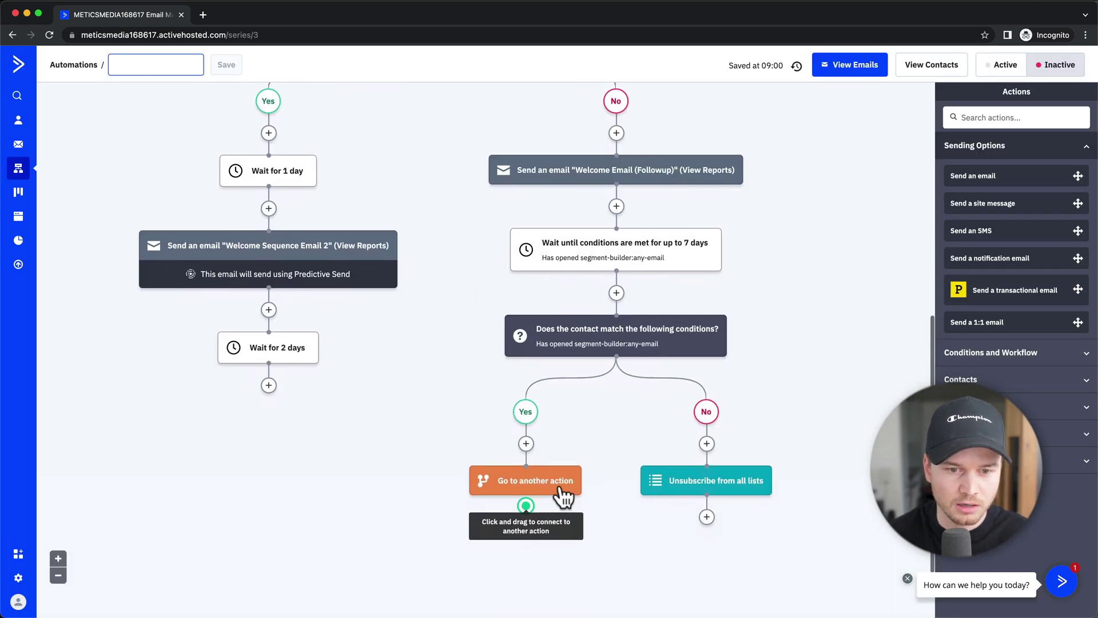
scroll(557, 485, "down", 1)
left_click_drag(525, 477, 276, 147)
scroll(309, 175, "up", 5)
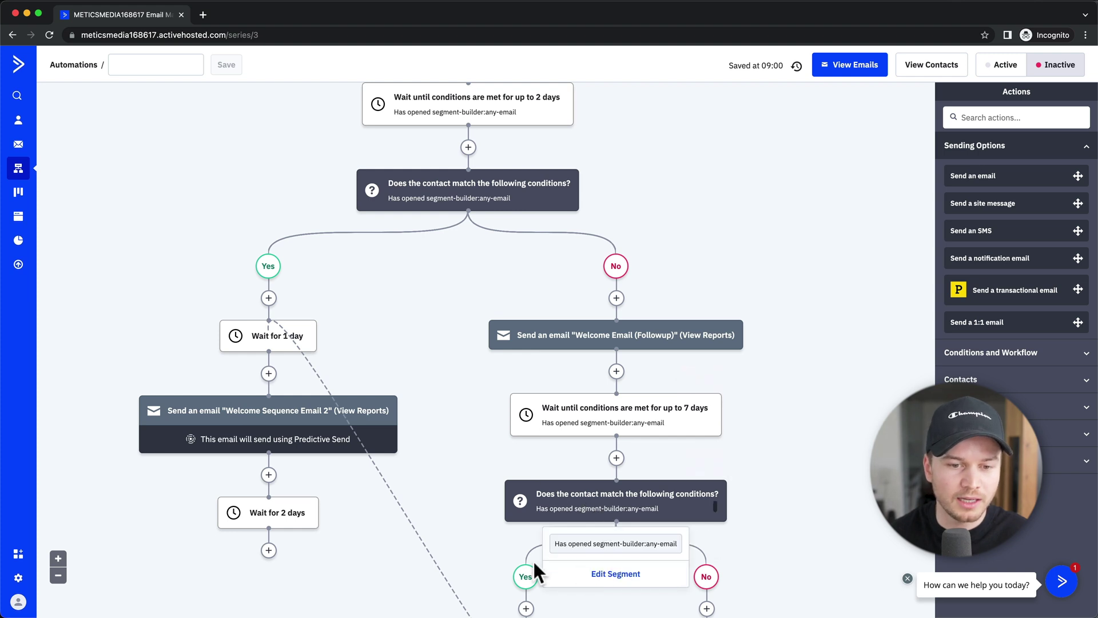
scroll(266, 400, "down", 2)
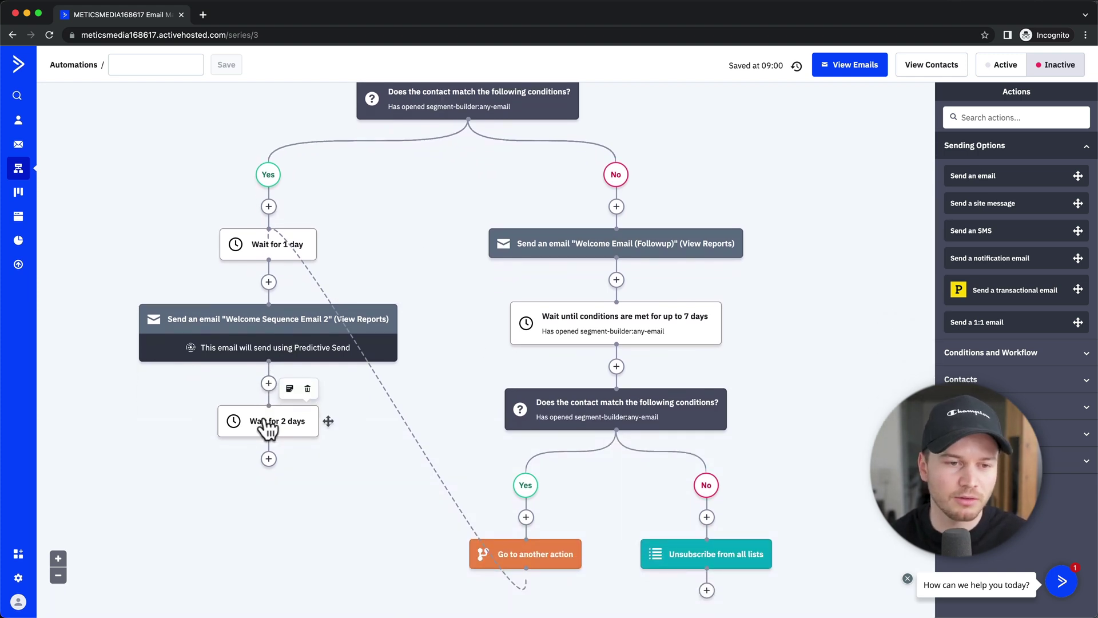
scroll(827, 420, "down", 1)
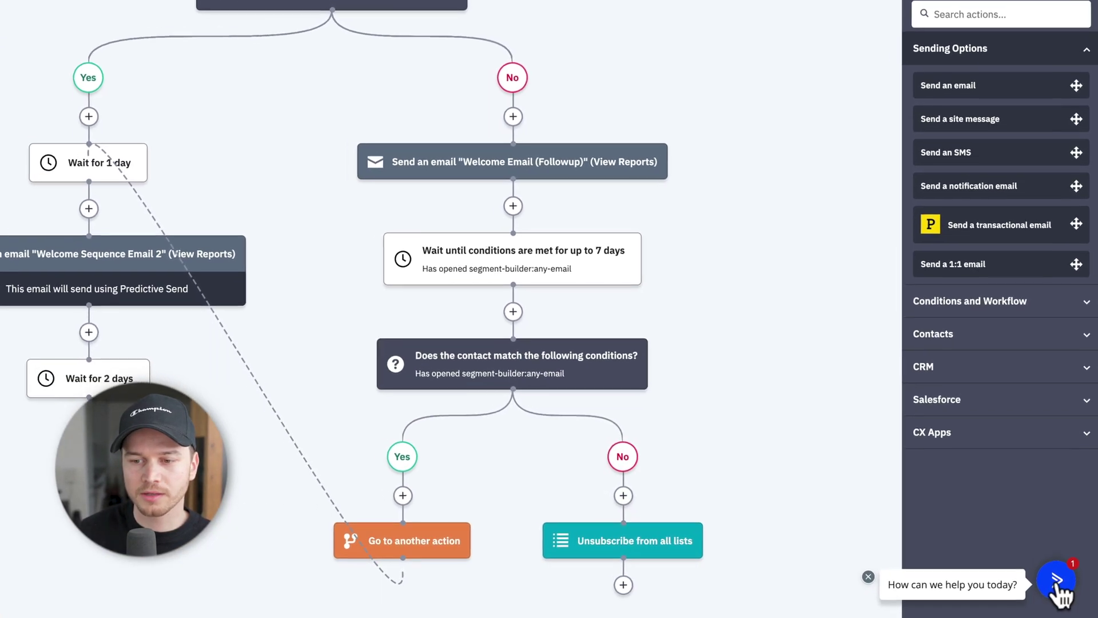
Step: Open the ActiveCampaign support chat for a look and close it again
left_click(1058, 582)
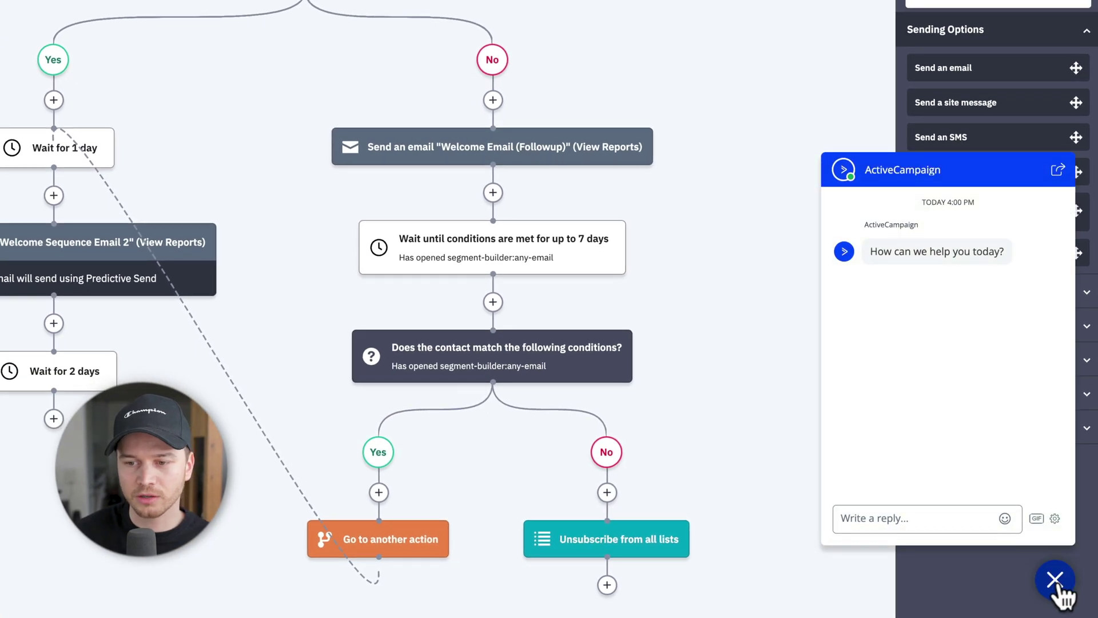
left_click(1058, 584)
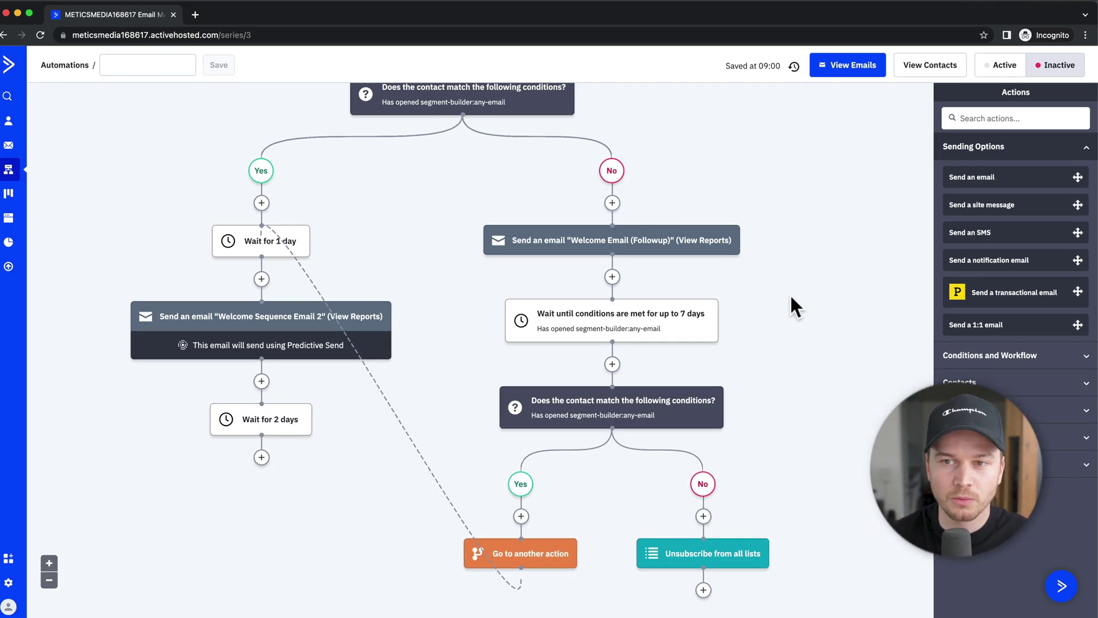
Step: Set the automation's status to Active
left_click(982, 81)
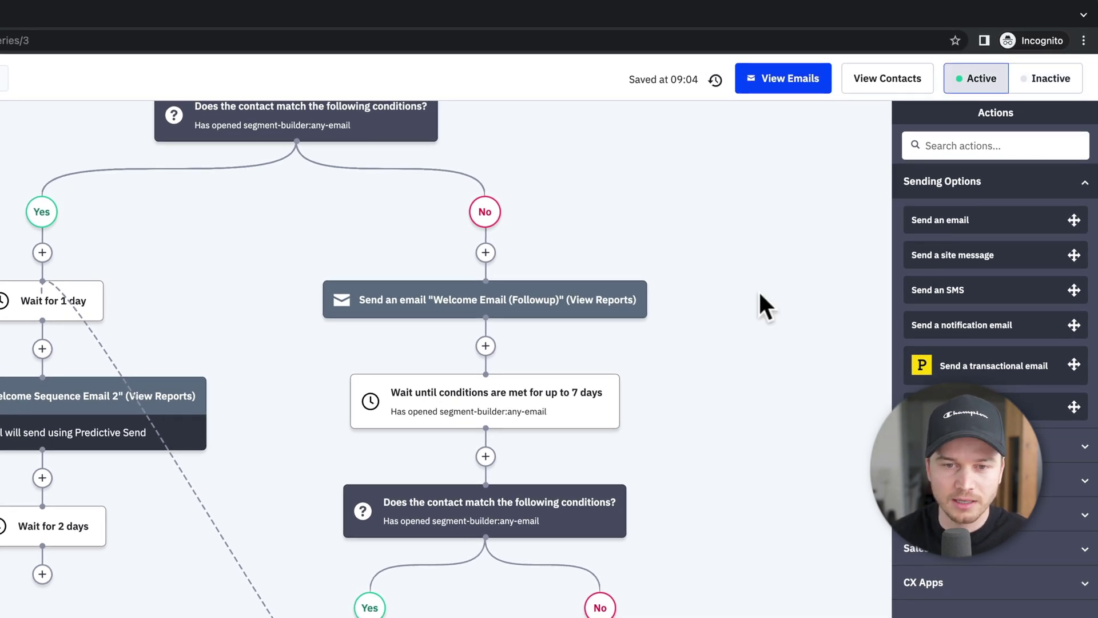